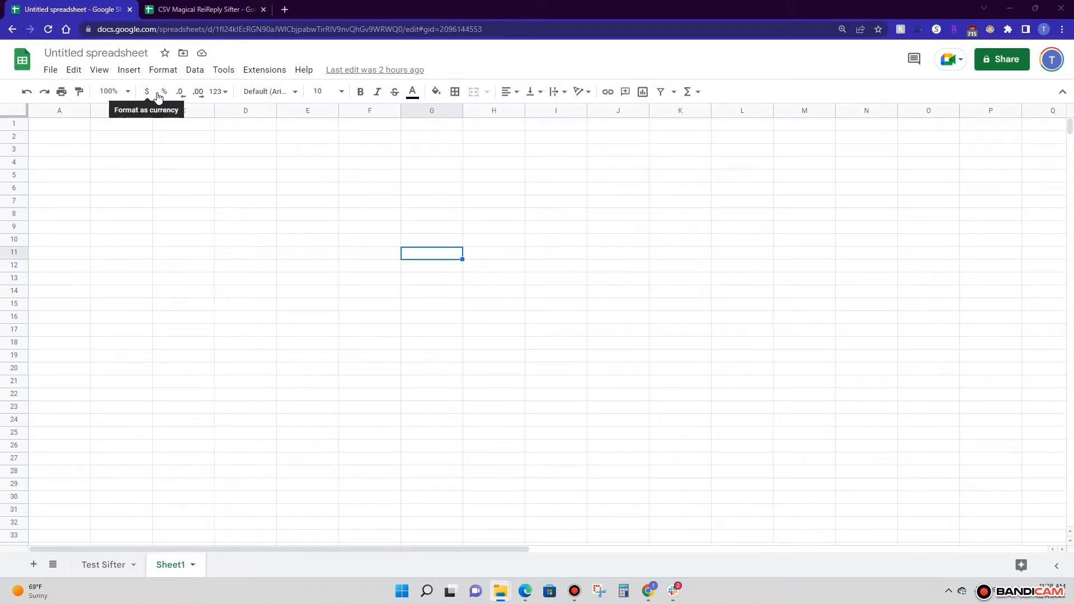
Import the uploaded file Test Sifter.csv into Sheet1, replacing the current sheet and detecting the separator automatically
{"action": "left_click", "coordinate": [51, 71]}
{"action": "left_click", "coordinate": [101, 132]}
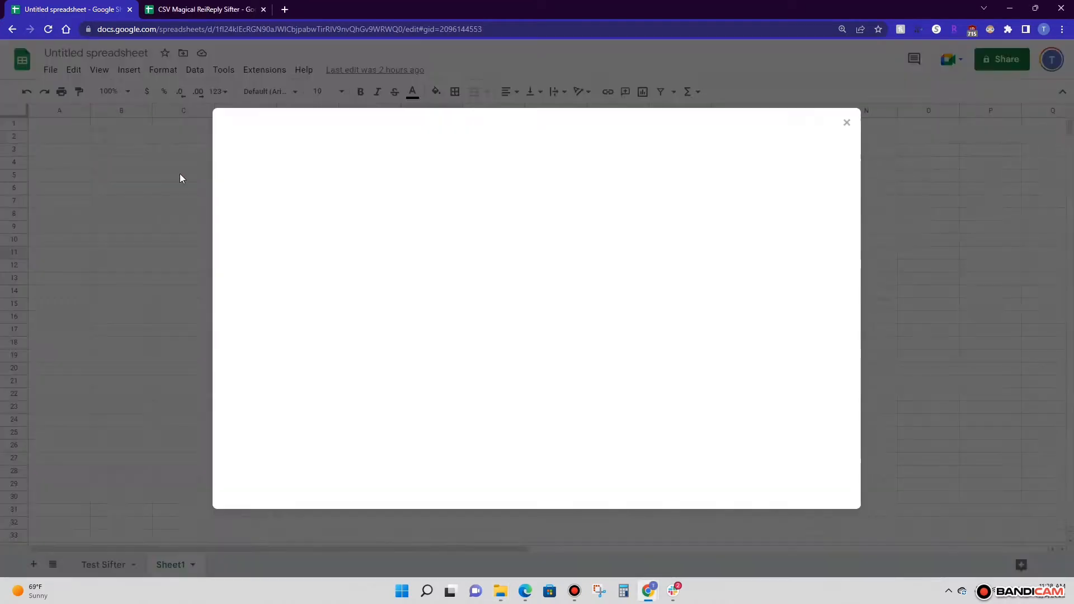
{"action": "left_click", "coordinate": [442, 159]}
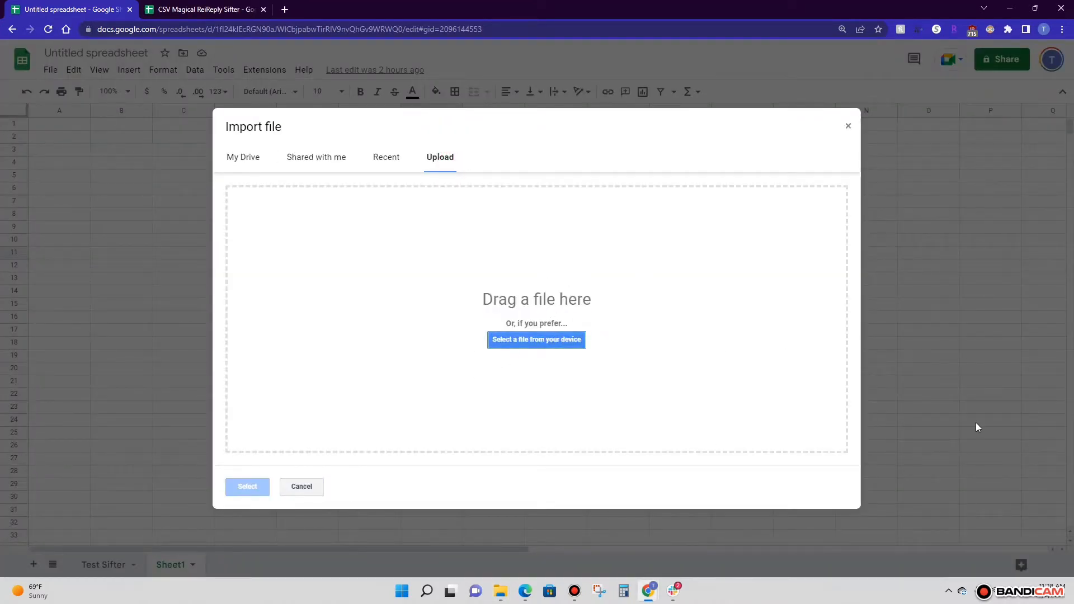
{"action": "left_click_drag", "start_coordinate": [1073, 313], "coordinate": [407, 357]}
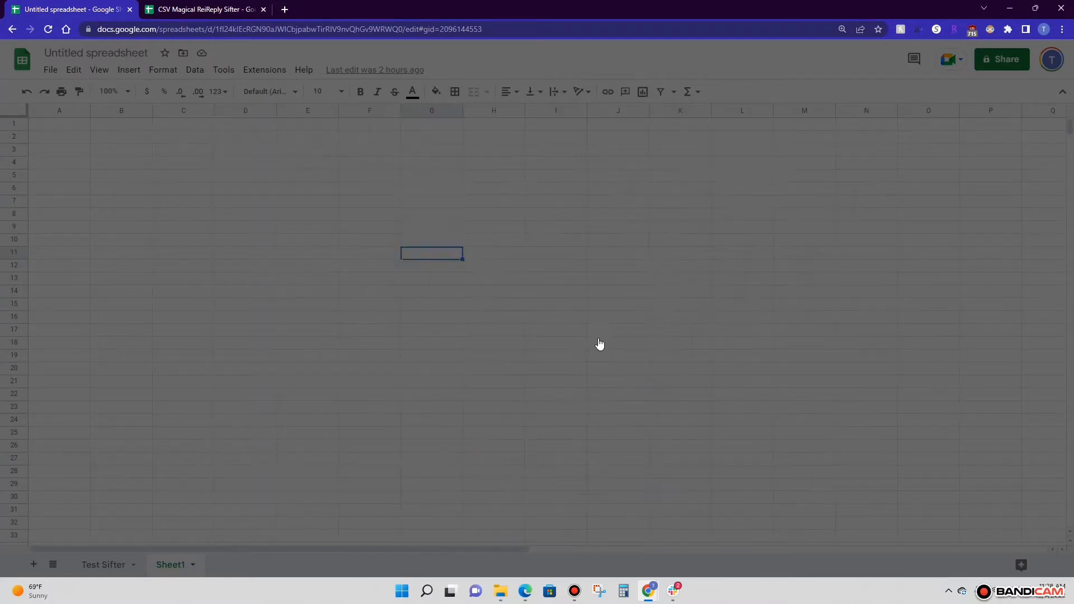
{"action": "left_click", "coordinate": [476, 320]}
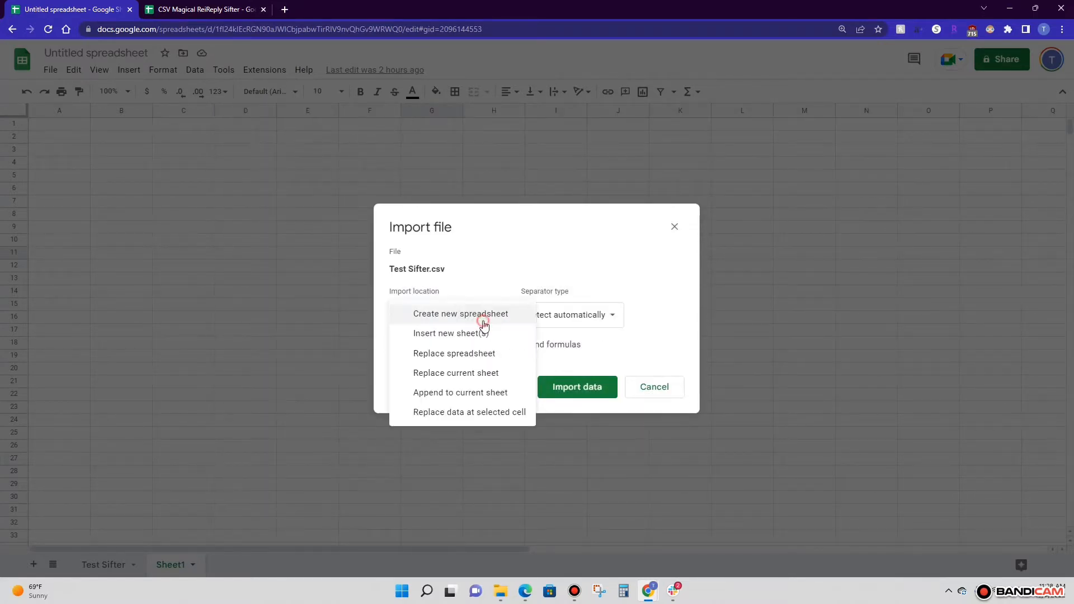
{"action": "left_click", "coordinate": [459, 378]}
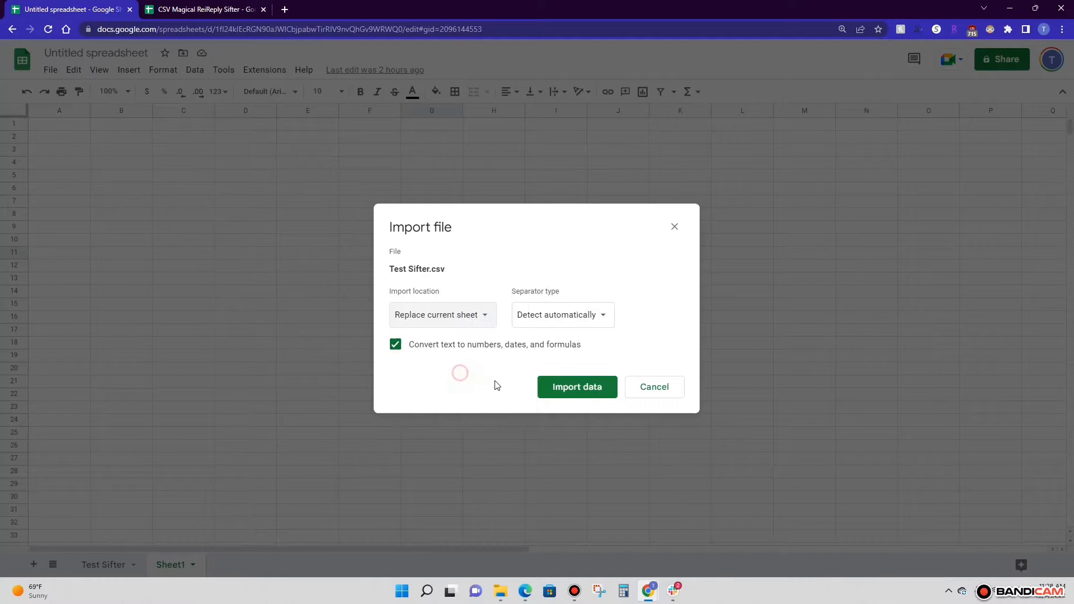
{"action": "left_click", "coordinate": [576, 388]}
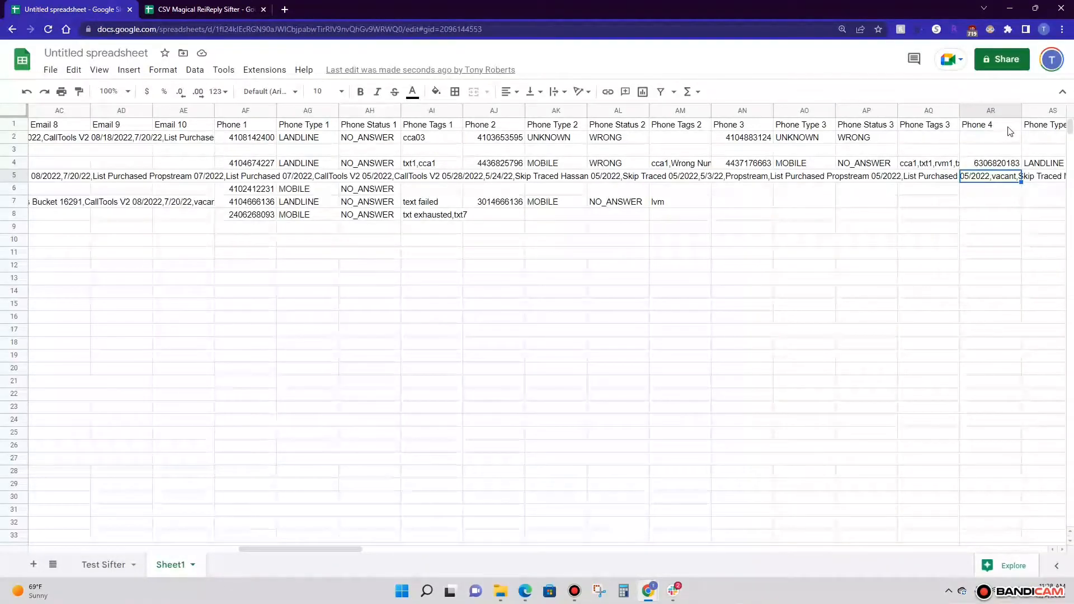
Add filters to the header row and exclude blanks from the Phone 1 column
{"action": "left_click_drag", "start_coordinate": [363, 549], "coordinate": [427, 546]}
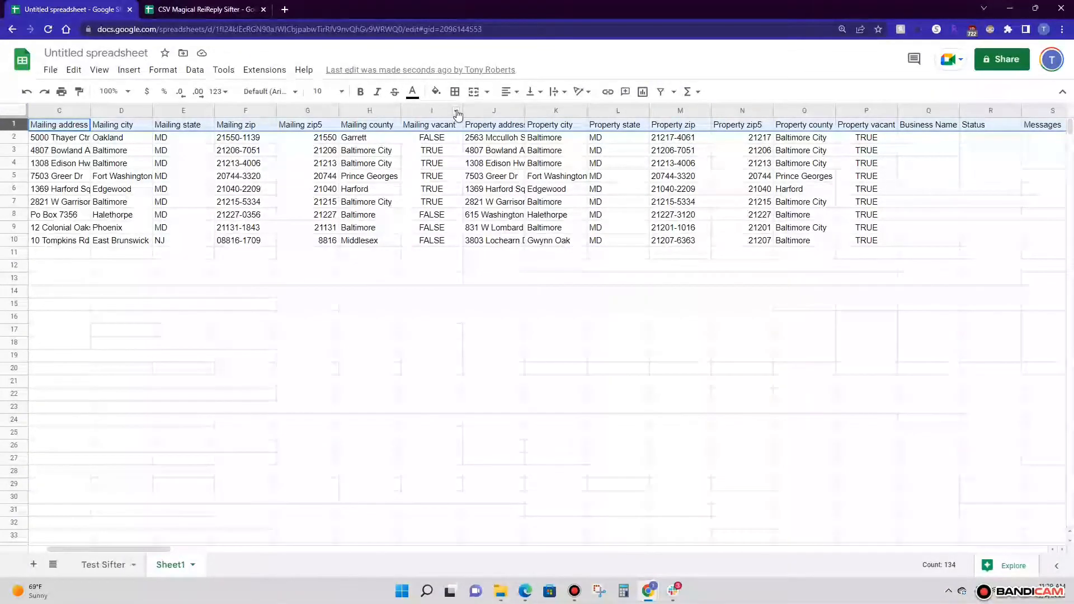
{"action": "left_click", "coordinate": [663, 92]}
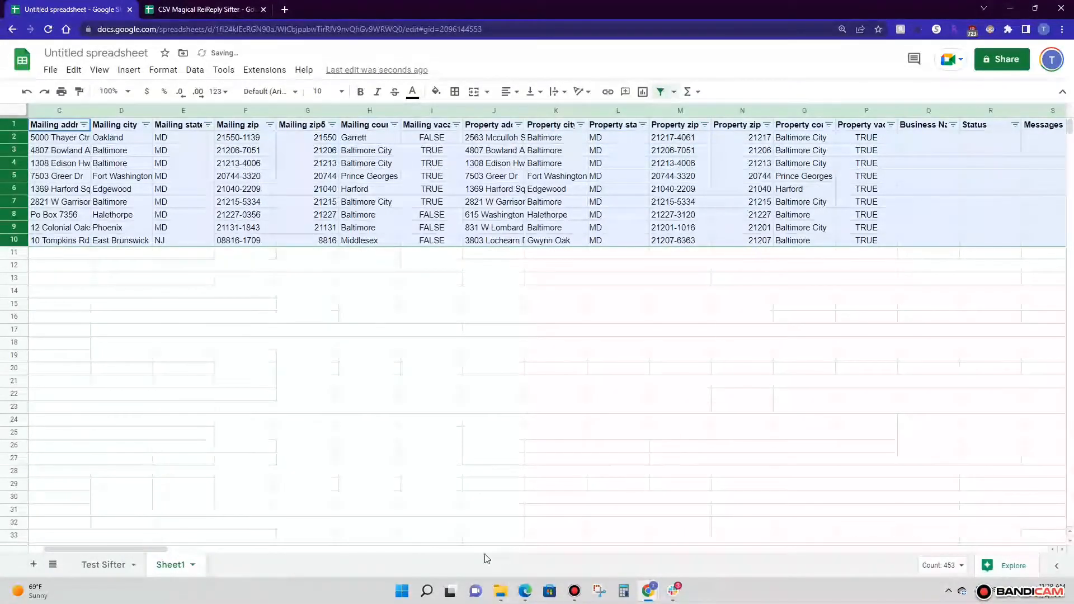
{"action": "left_click_drag", "start_coordinate": [166, 553], "coordinate": [326, 556]}
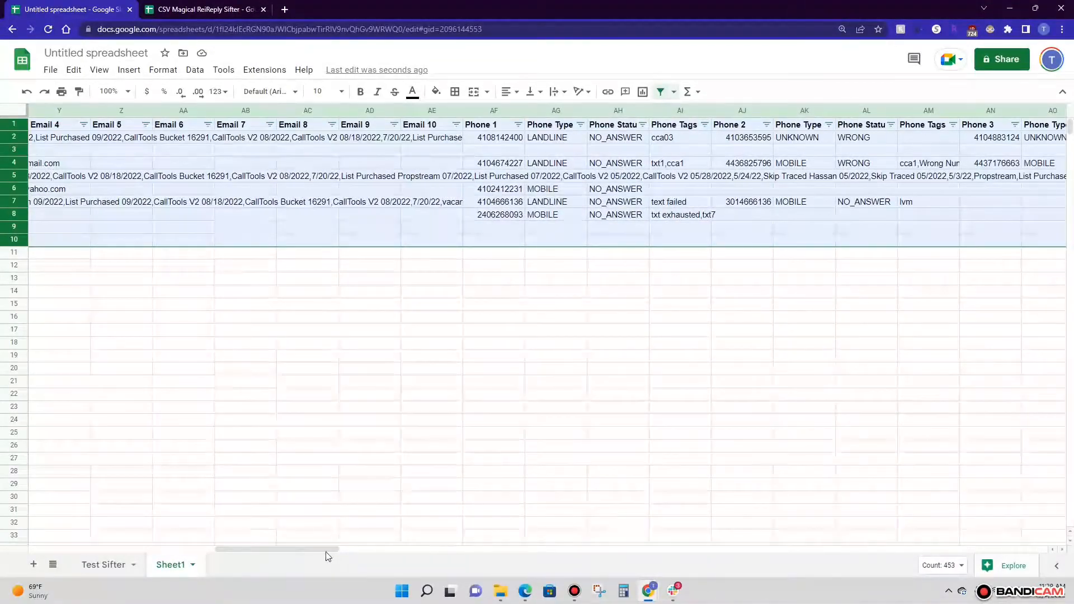
{"action": "left_click", "coordinate": [519, 124]}
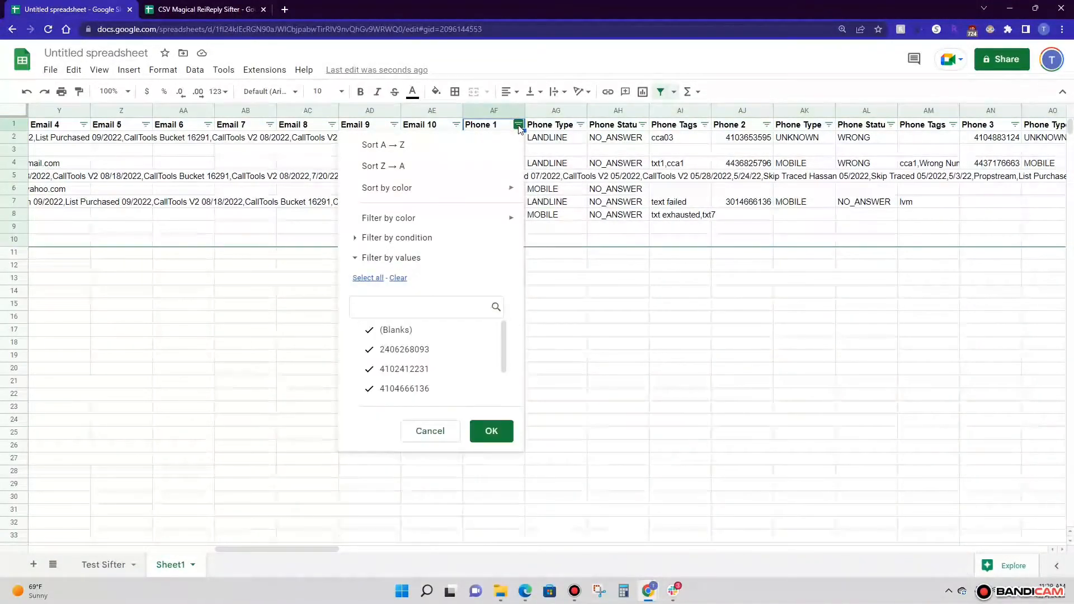
{"action": "left_click", "coordinate": [369, 331]}
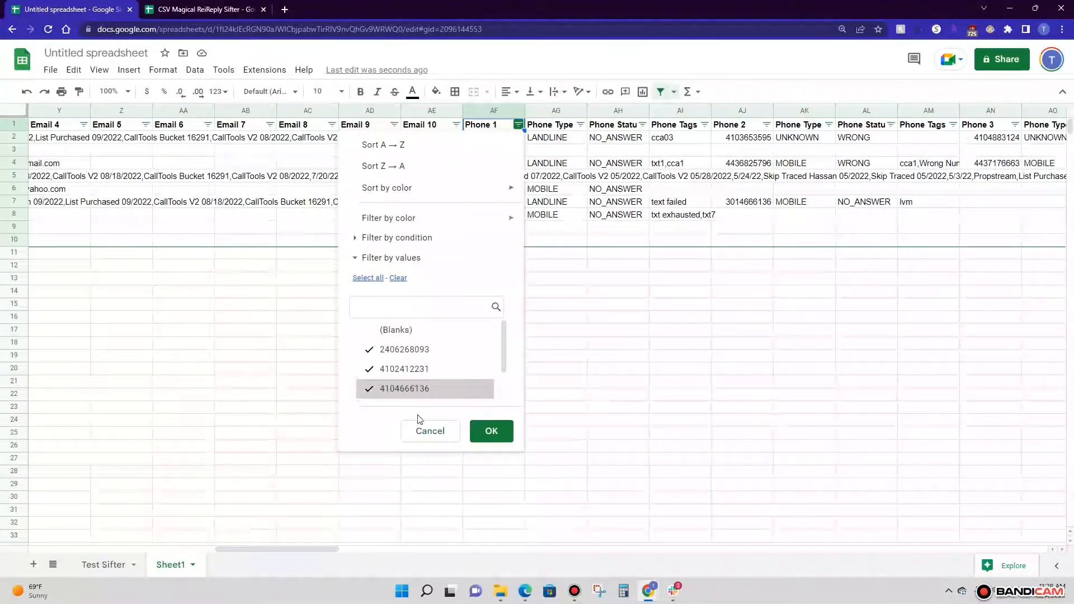
{"action": "left_click", "coordinate": [488, 434]}
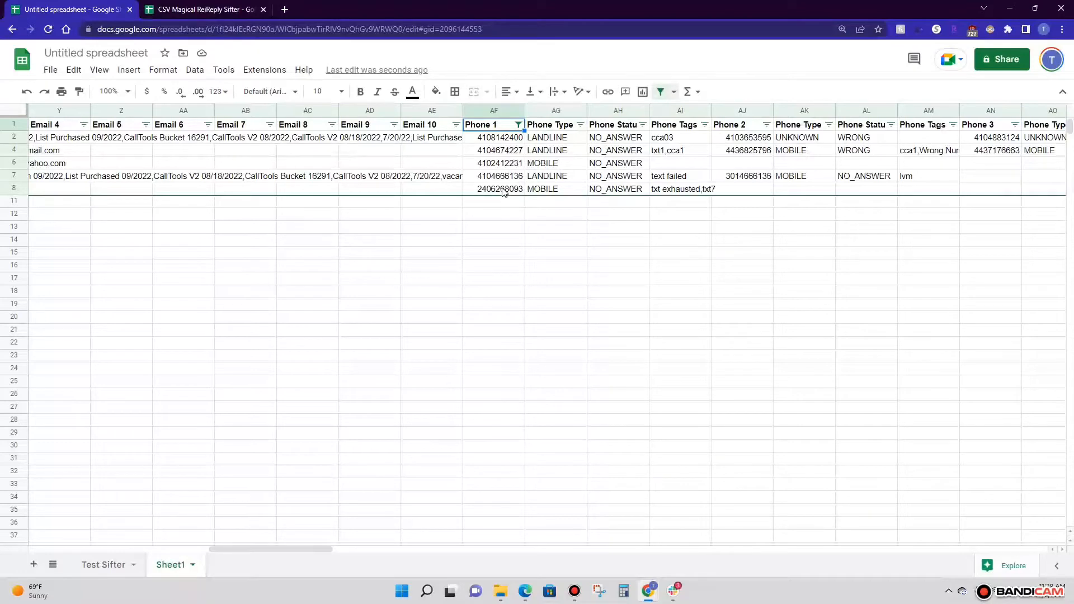
Select the filtered Phone 1 entries from row 2 downward
{"action": "left_click", "coordinate": [503, 191]}
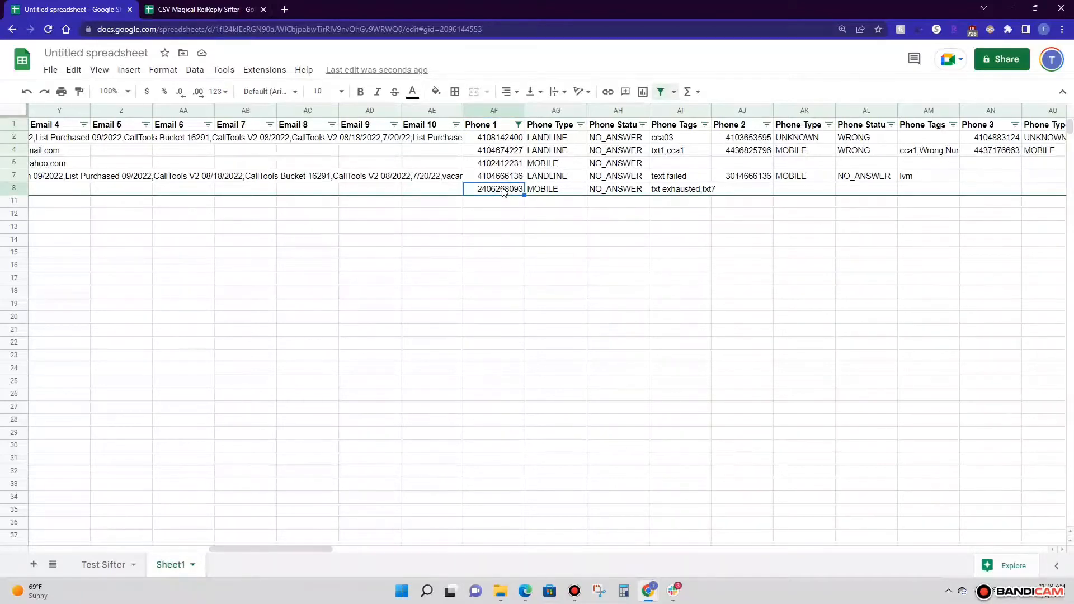
{"action": "key", "text": "Up"}
{"action": "key", "text": "Up"}
{"action": "key", "text": "Up"}
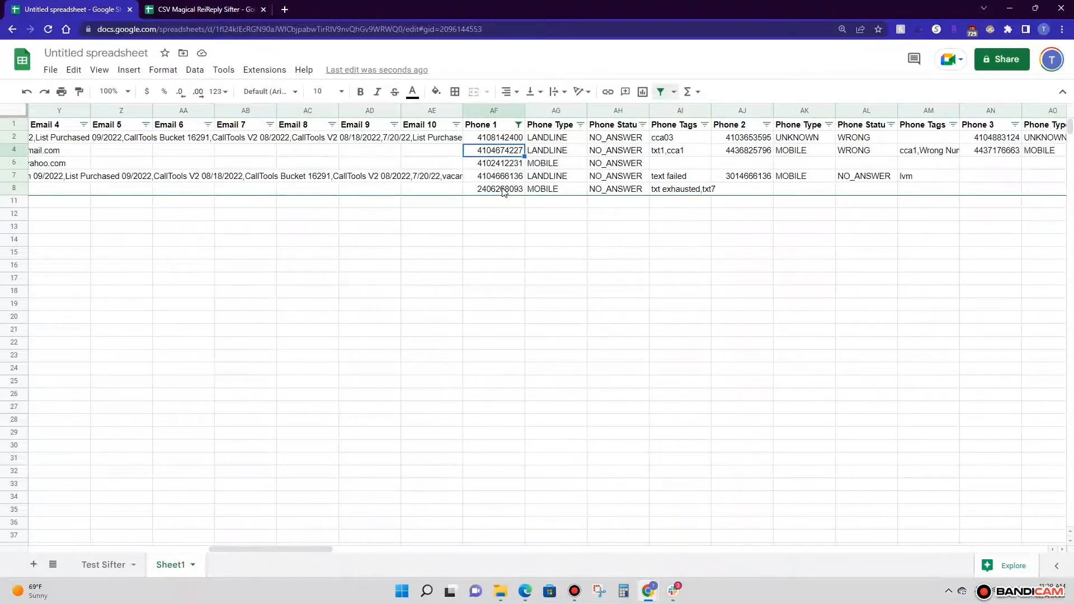
{"action": "left_click", "coordinate": [502, 139]}
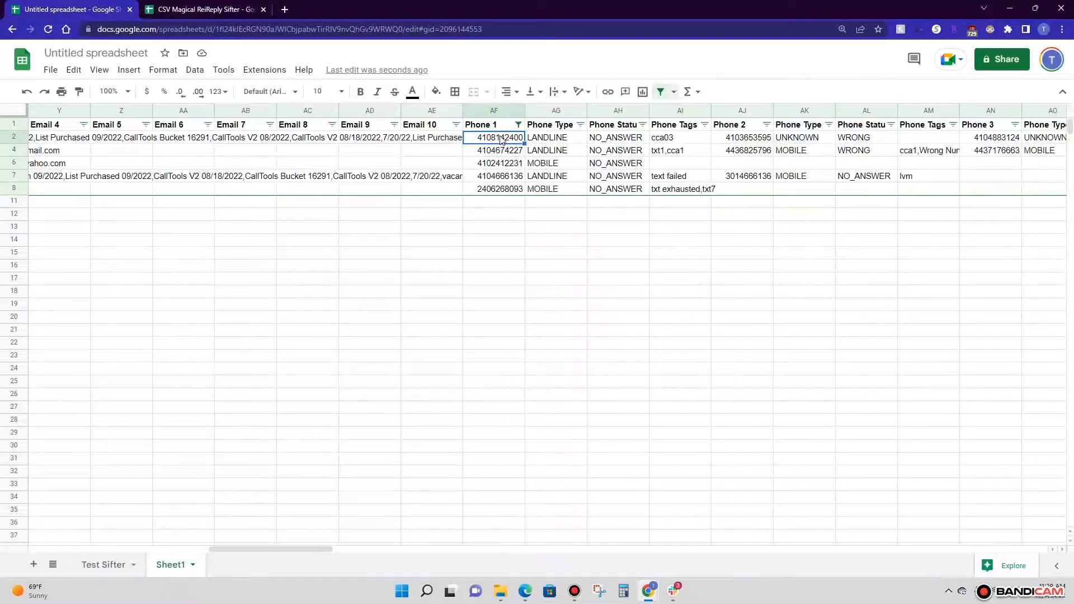
{"action": "key", "text": "shift+Down"}
{"action": "key", "text": "shift+Down"}
{"action": "key", "text": "shift+Down"}
{"action": "key", "text": "shift+Down"}
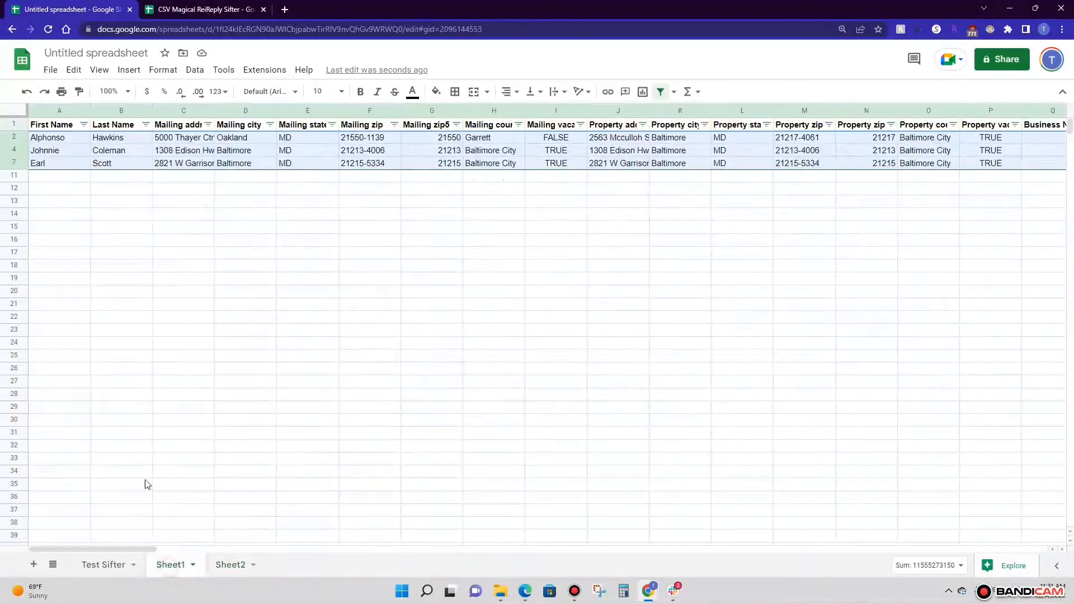
On Sheet1, include blanks again in the Phone 2 column filter
{"action": "left_click", "coordinate": [162, 566]}
{"action": "left_click", "coordinate": [478, 152]}
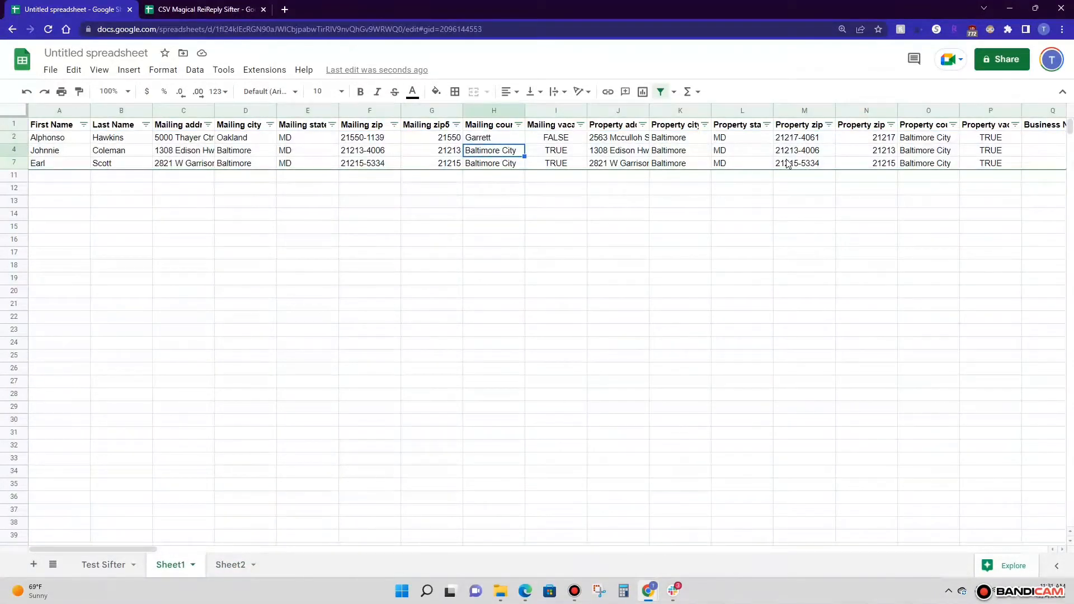
{"action": "key", "text": "Right"}
{"action": "key", "text": "Right"}
{"action": "key", "text": "Right"}
{"action": "key", "text": "Right"}
{"action": "key", "text": "Right"}
{"action": "key", "text": "Right"}
{"action": "key", "text": "Right"}
{"action": "key", "text": "Right"}
{"action": "key", "text": "Right"}
{"action": "key", "text": "Right"}
{"action": "key", "text": "Right"}
{"action": "key", "text": "Right"}
{"action": "key", "text": "Right"}
{"action": "key", "text": "Right"}
{"action": "key", "text": "Right"}
{"action": "key", "text": "Right"}
{"action": "key", "text": "Right"}
{"action": "key", "text": "Right"}
{"action": "key", "text": "Right"}
{"action": "key", "text": "Right"}
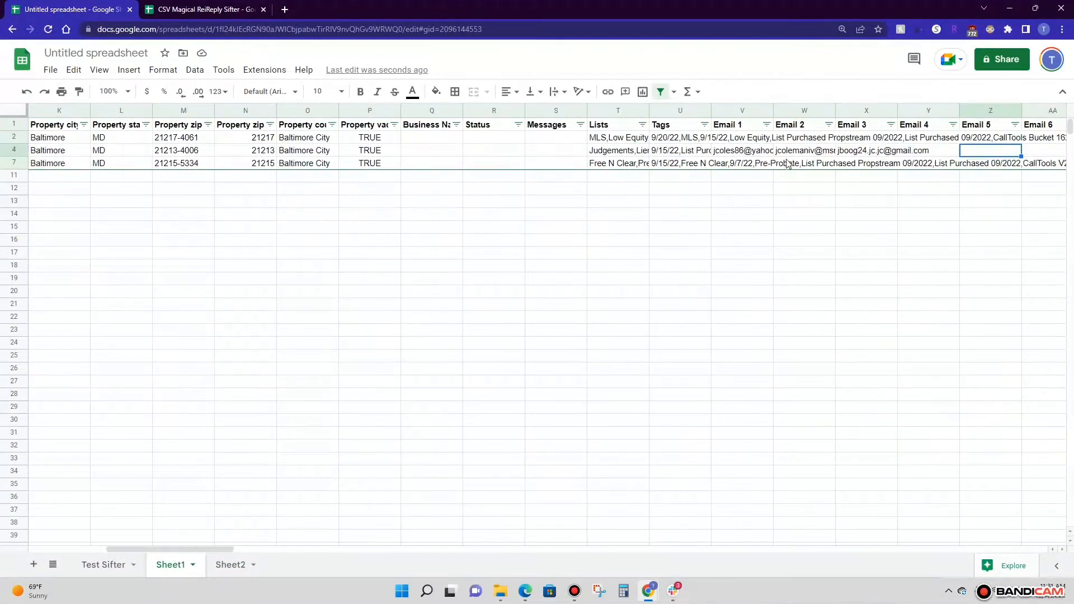
{"action": "key", "text": "Right"}
{"action": "key", "text": "Right"}
{"action": "key", "text": "Right"}
{"action": "key", "text": "Right"}
{"action": "key", "text": "Right"}
{"action": "key", "text": "Right"}
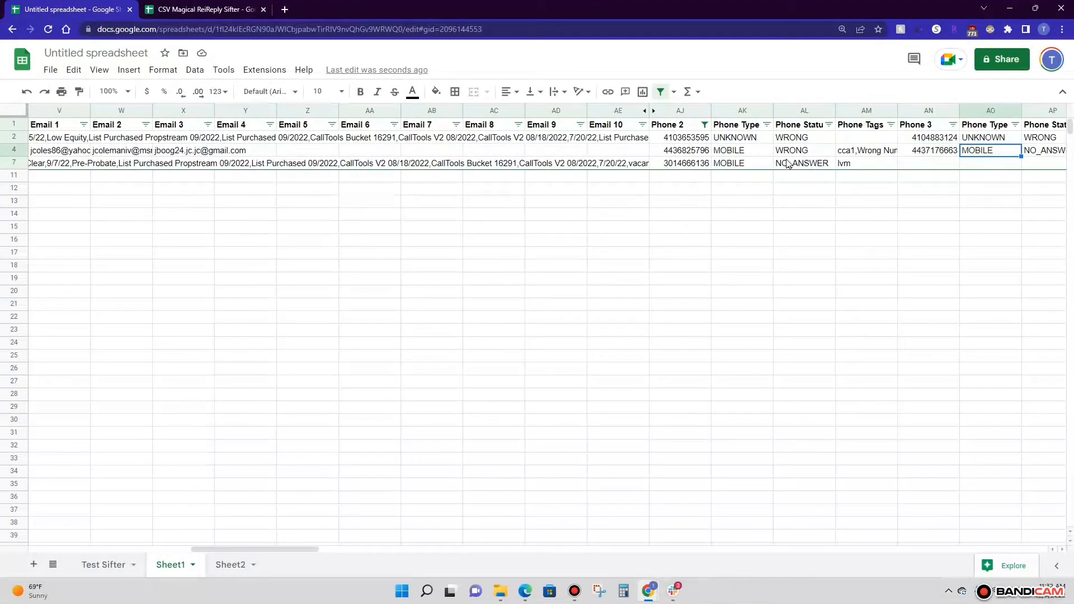
{"action": "left_click", "coordinate": [704, 124]}
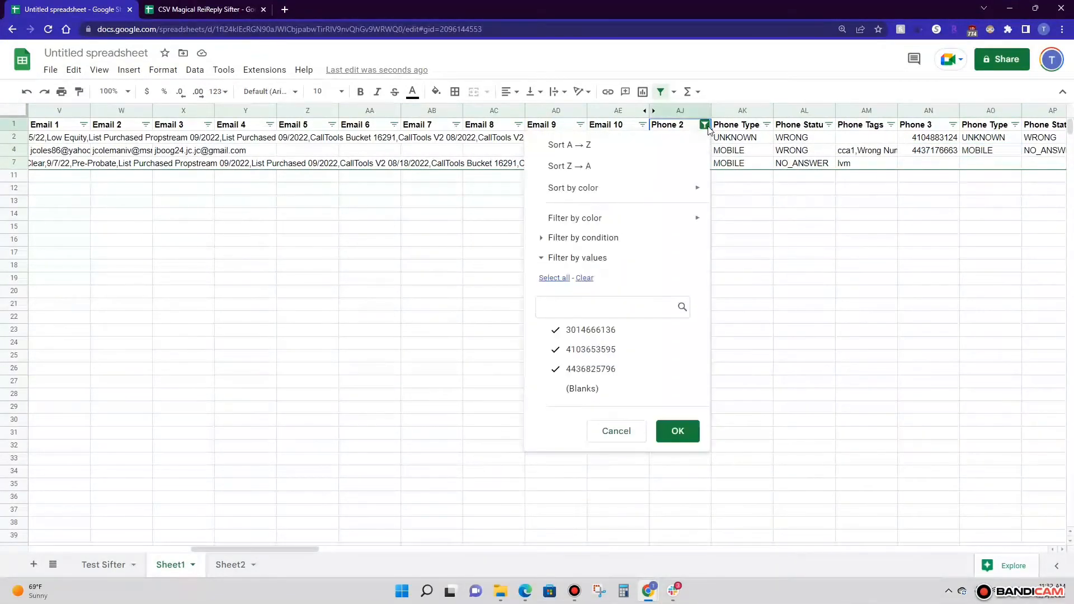
{"action": "left_click", "coordinate": [566, 389]}
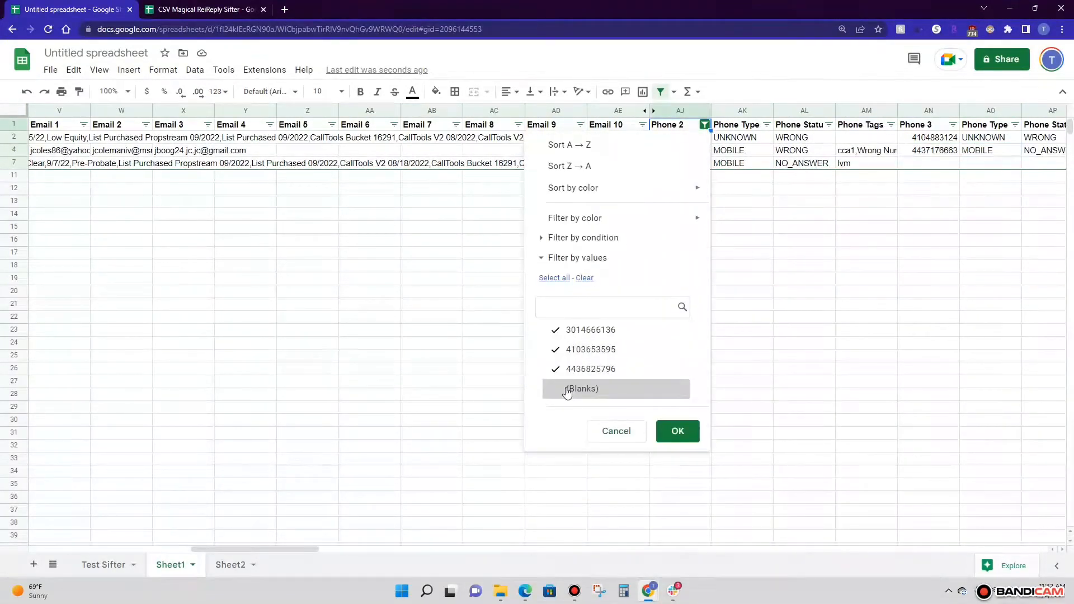
{"action": "left_click", "coordinate": [677, 431]}
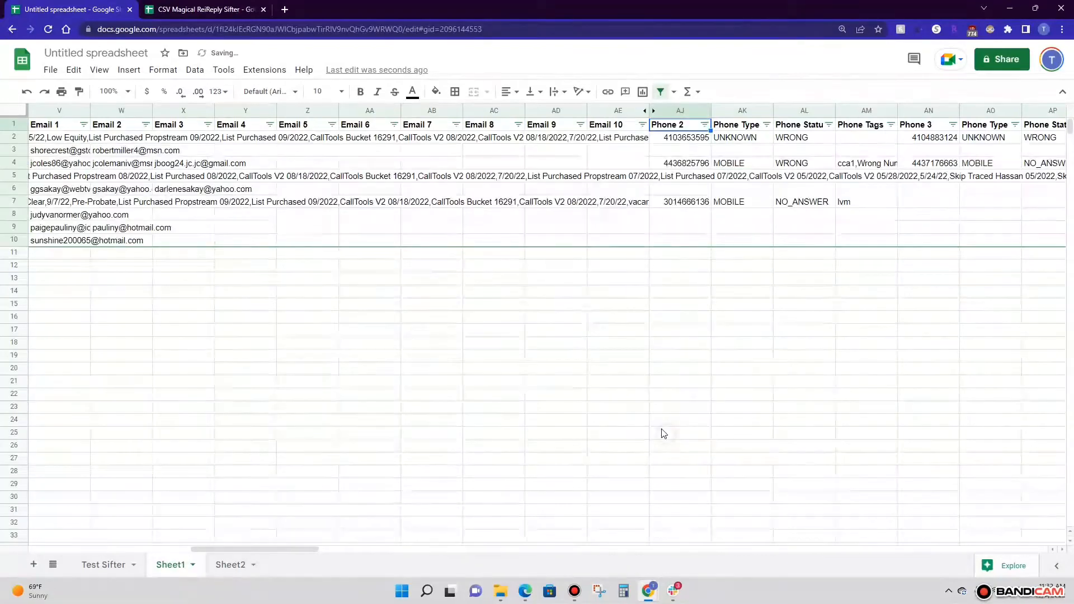
Hide columns AJ to AM, covering Phone 2 and its type, status and tags
{"action": "left_click", "coordinate": [686, 110]}
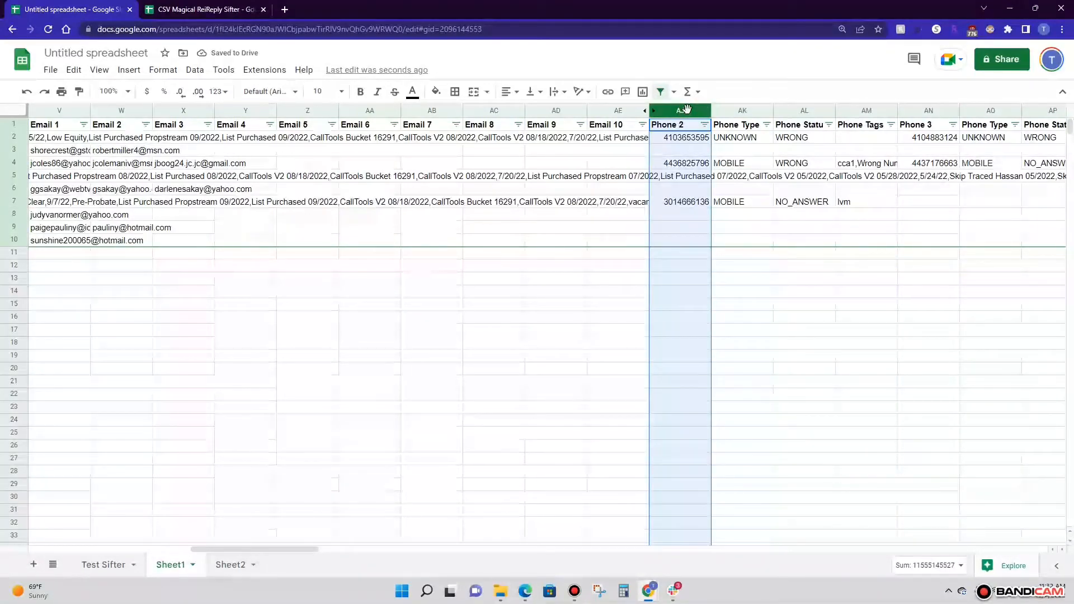
{"action": "key", "text": "shift+Right"}
{"action": "key", "text": "shift+Right"}
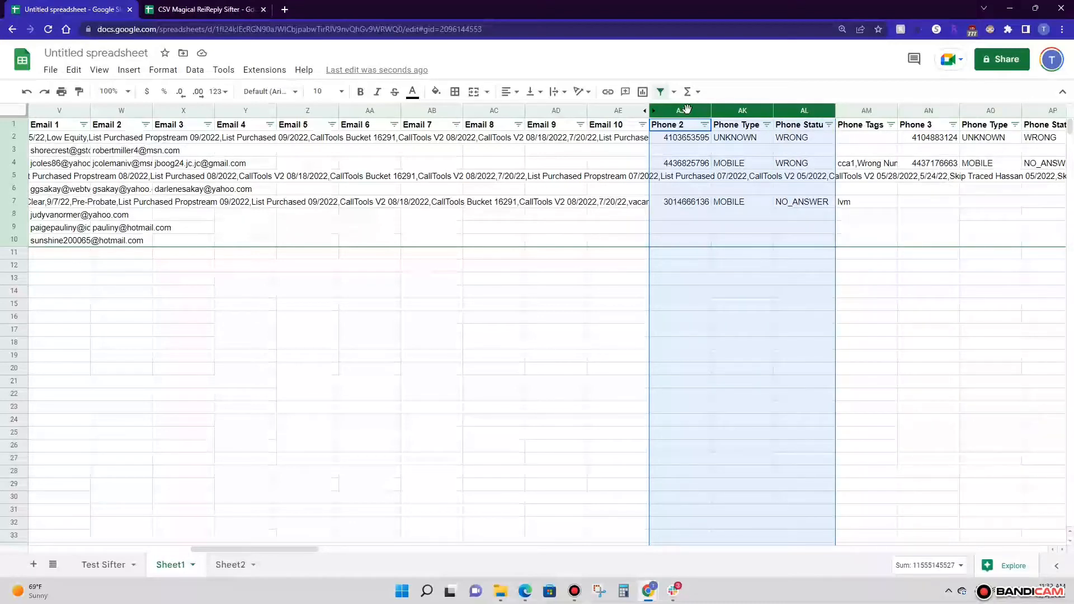
{"action": "key", "text": "shift+Right"}
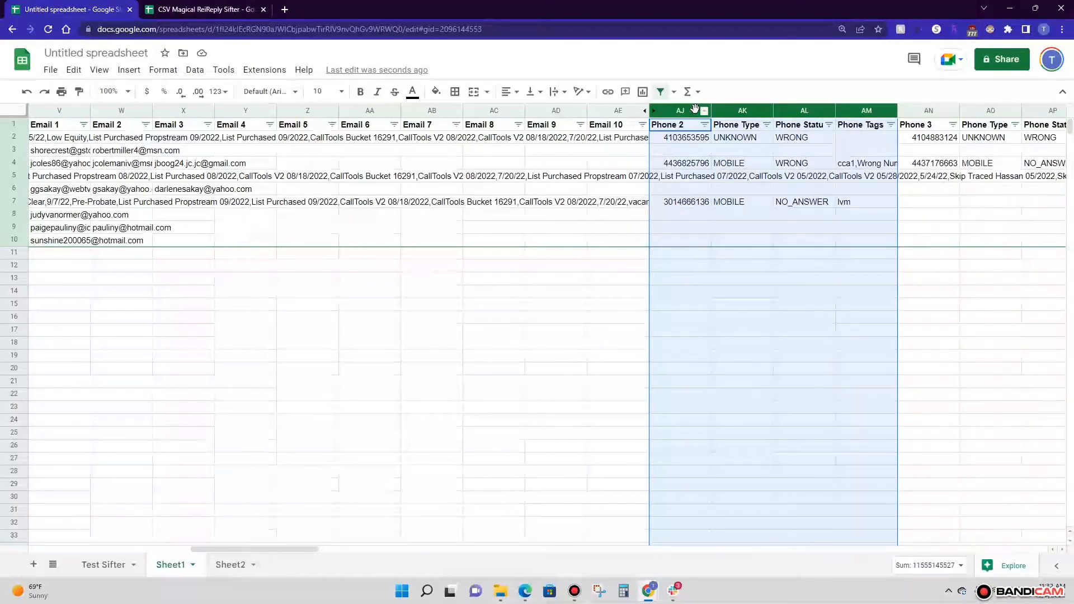
{"action": "right_click", "coordinate": [694, 110]}
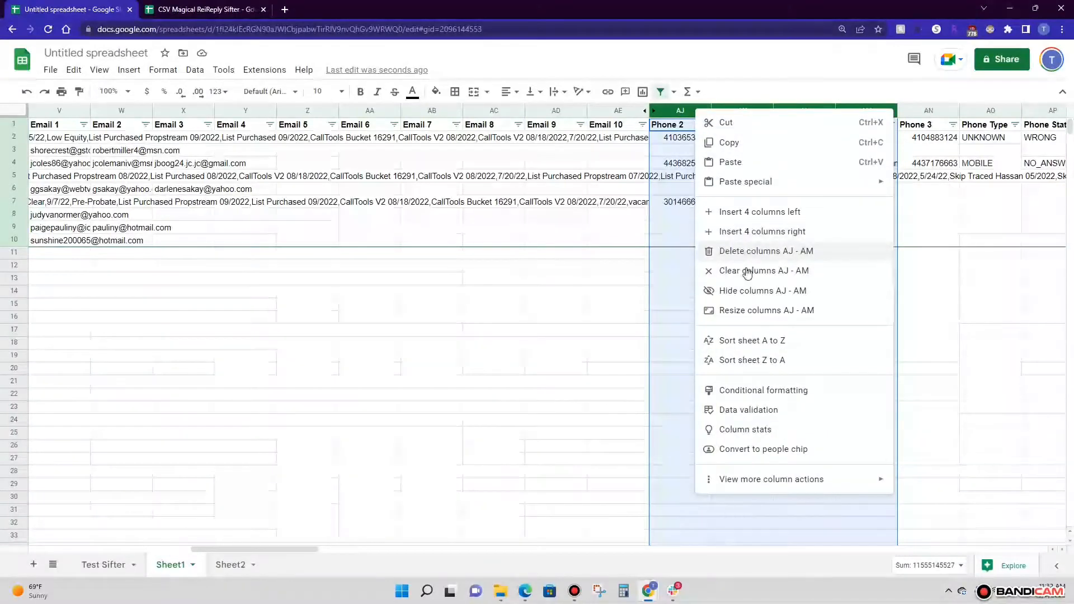
{"action": "left_click", "coordinate": [749, 291]}
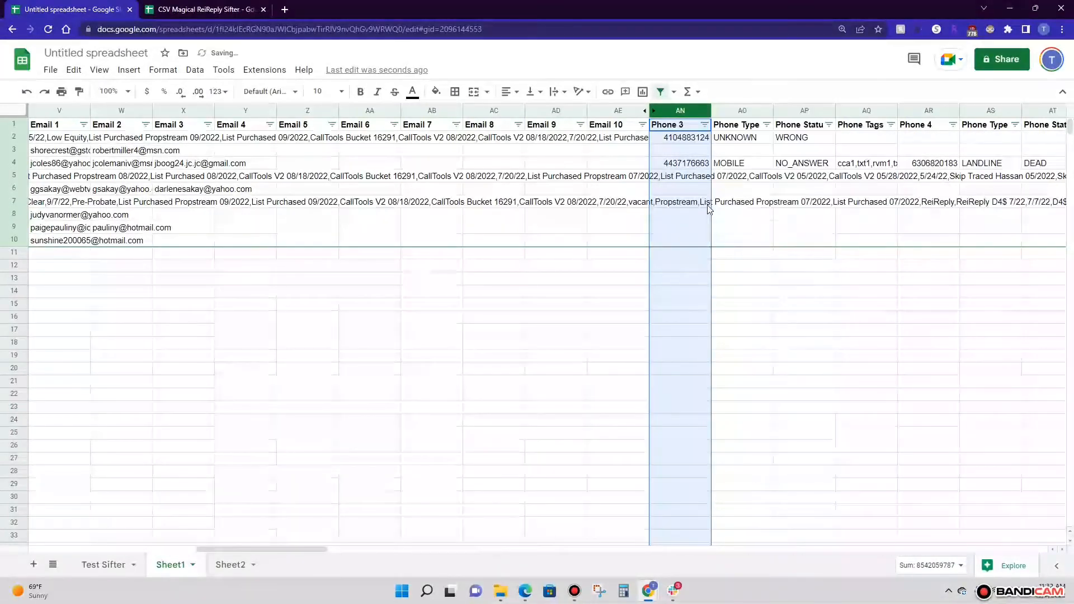
Filter the Phone 3 column to exclude blanks
{"action": "left_click", "coordinate": [702, 176]}
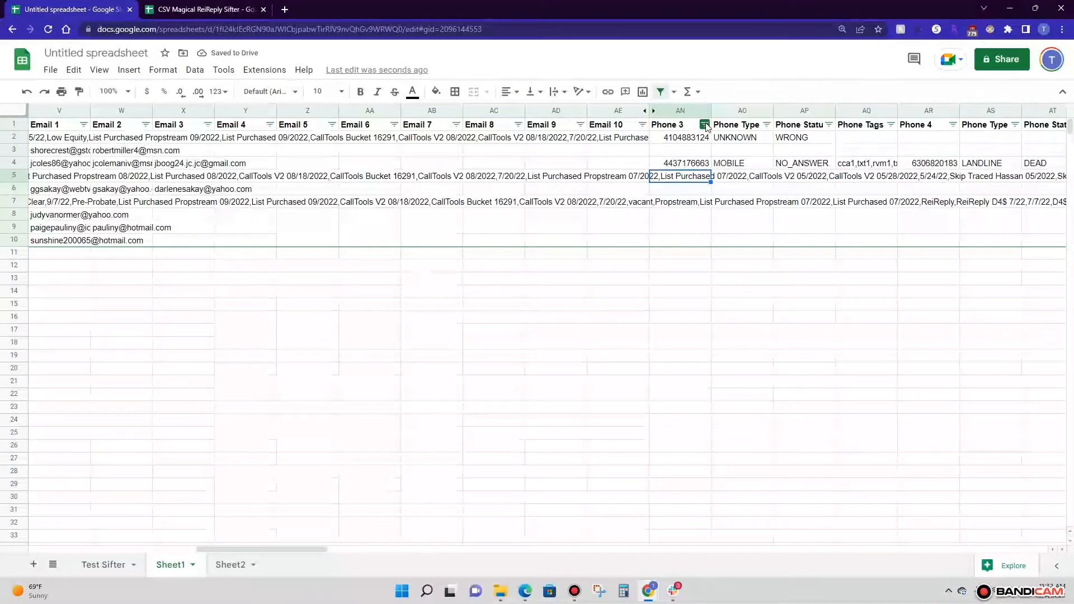
{"action": "left_click", "coordinate": [705, 125]}
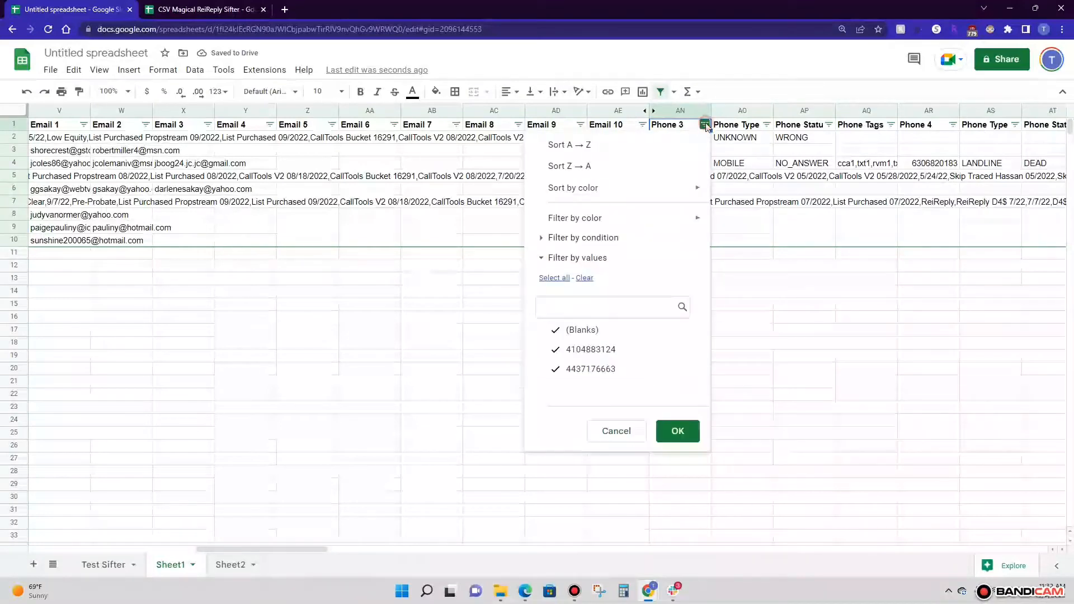
{"action": "left_click", "coordinate": [553, 331]}
{"action": "left_click", "coordinate": [677, 431]}
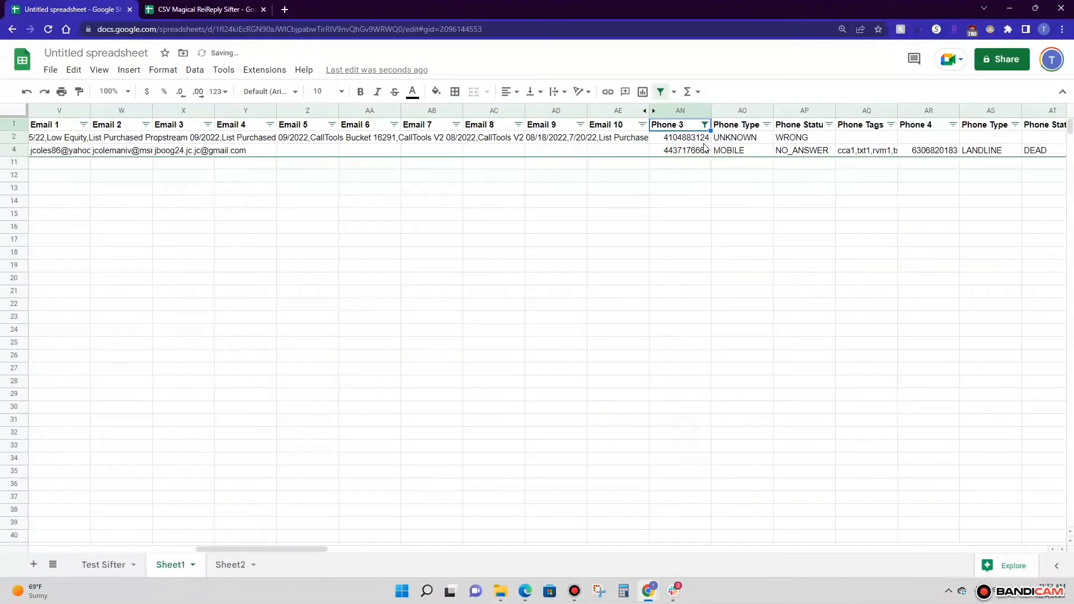
Copy the filtered records from the First Name column through the Phone 3 column, without the header row
{"action": "left_click", "coordinate": [687, 139]}
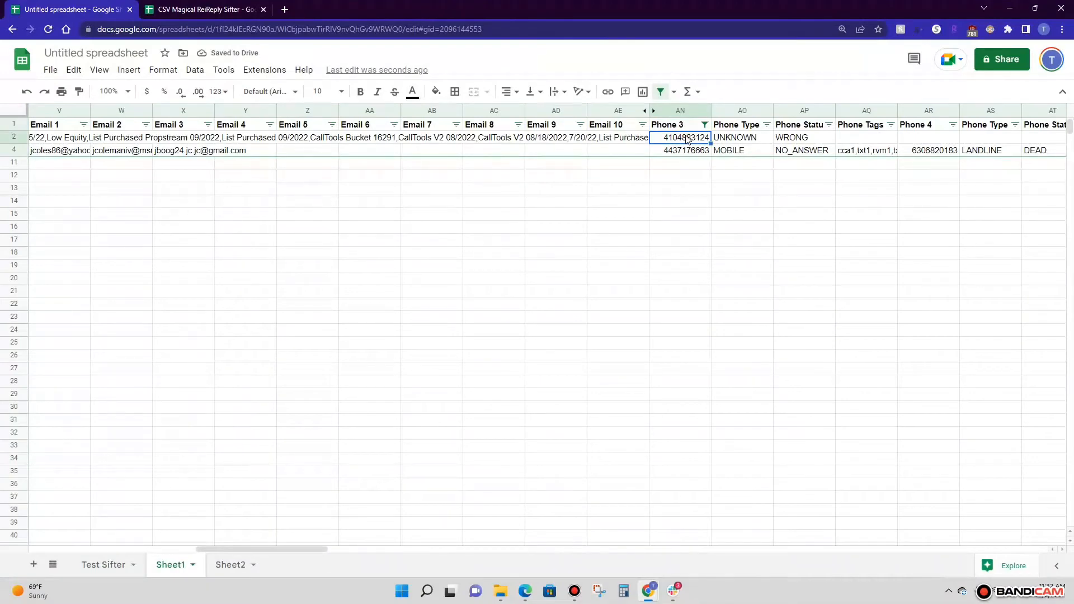
{"action": "key", "text": "ctrl+shift+Down"}
{"action": "key", "text": "ctrl+shift+Left"}
{"action": "key", "text": "ctrl+shift+Left"}
{"action": "key", "text": "ctrl+shift+Left"}
{"action": "key", "text": "ctrl+shift+Left"}
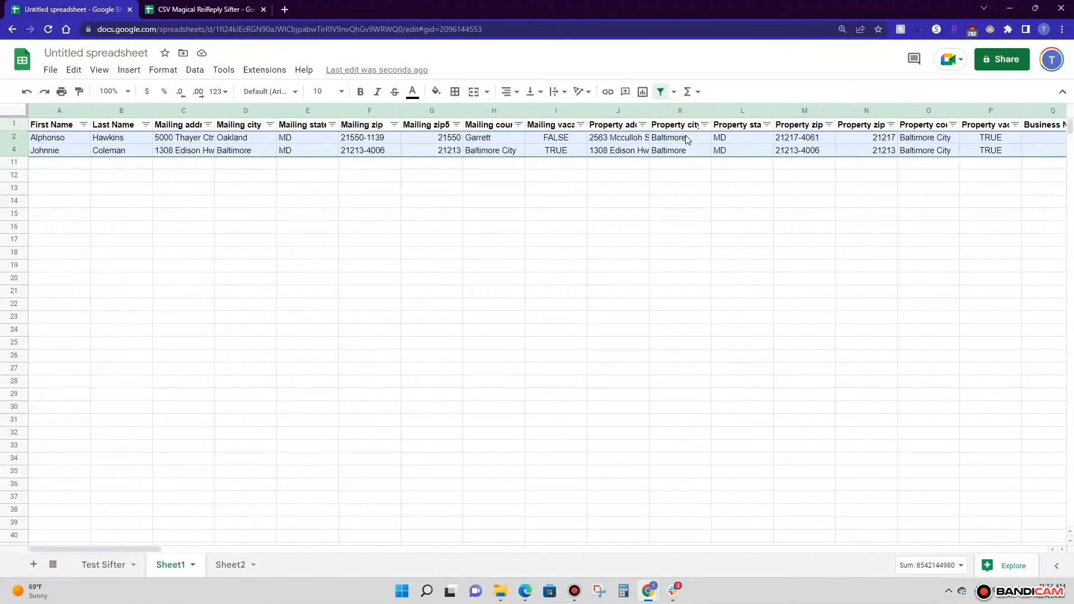
{"action": "key", "text": "ctrl+c"}
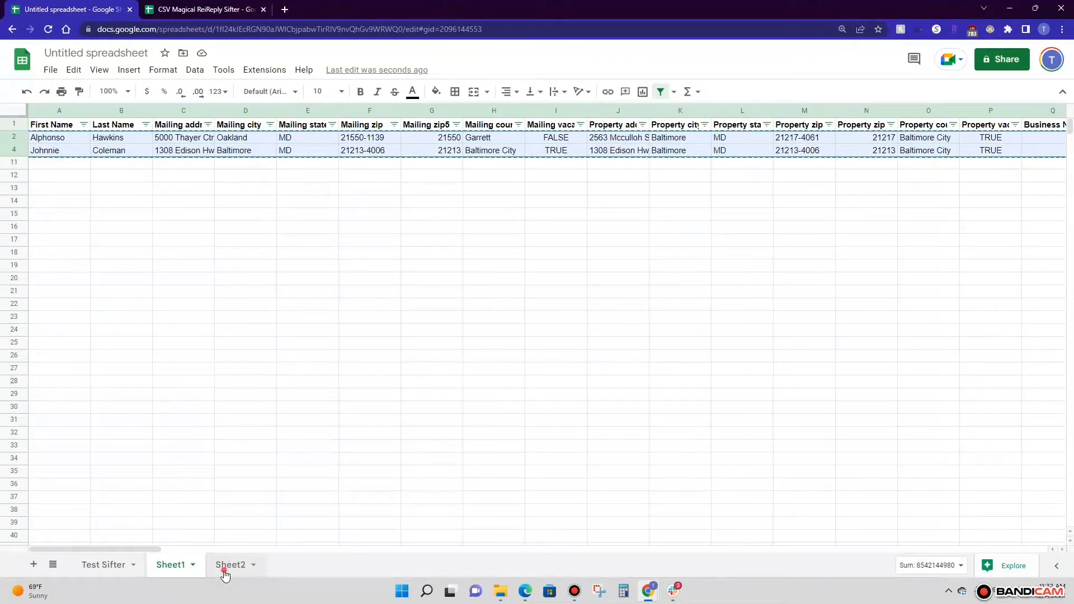
Paste the copied Phone 3 records into Sheet2 starting at row 10, the first empty row
{"action": "left_click", "coordinate": [224, 564]}
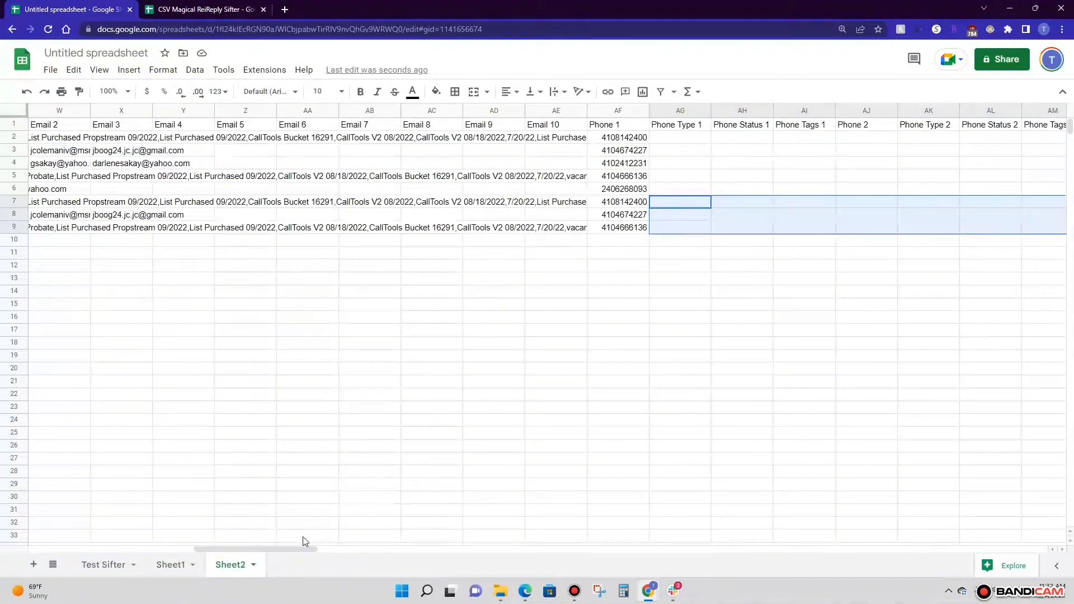
{"action": "left_click_drag", "start_coordinate": [280, 549], "coordinate": [118, 549]}
{"action": "left_click", "coordinate": [21, 239]}
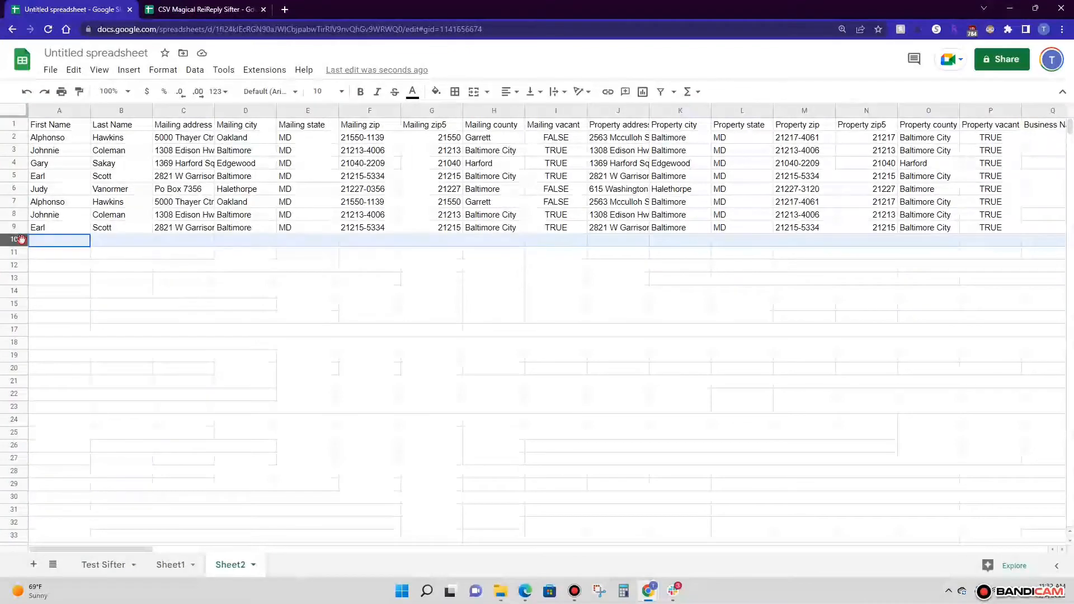
{"action": "key", "text": "ctrl+v"}
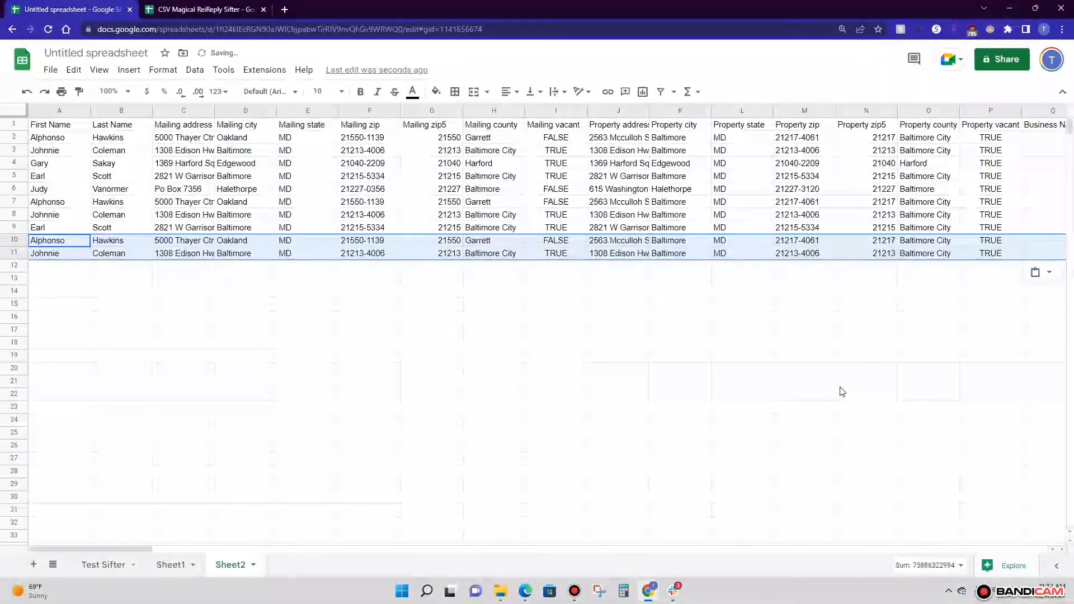
{"action": "left_click", "coordinate": [878, 240]}
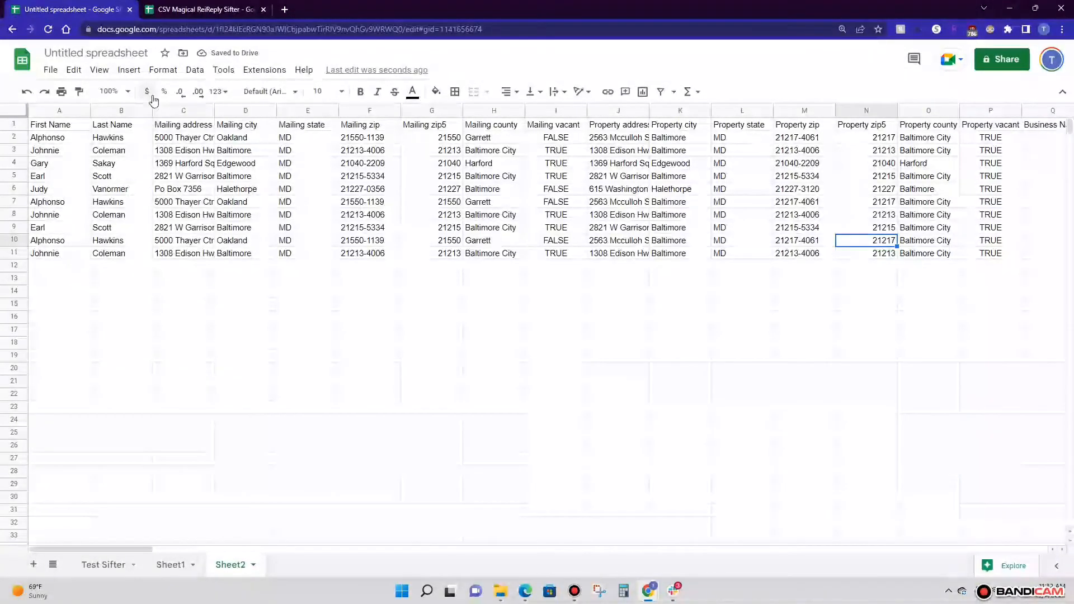
Rename the spreadsheet as "Ready for ReiReply Organized"
{"action": "left_click", "coordinate": [129, 54]}
{"action": "type", "text": "Ready"}
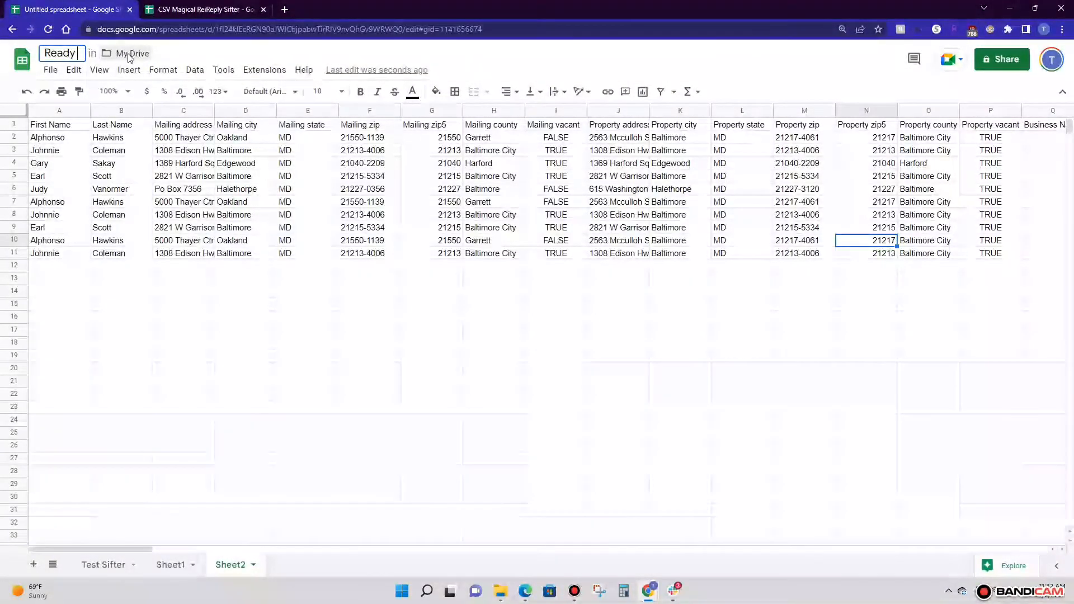
{"action": "type", "text": " for ReiReply Organized"}
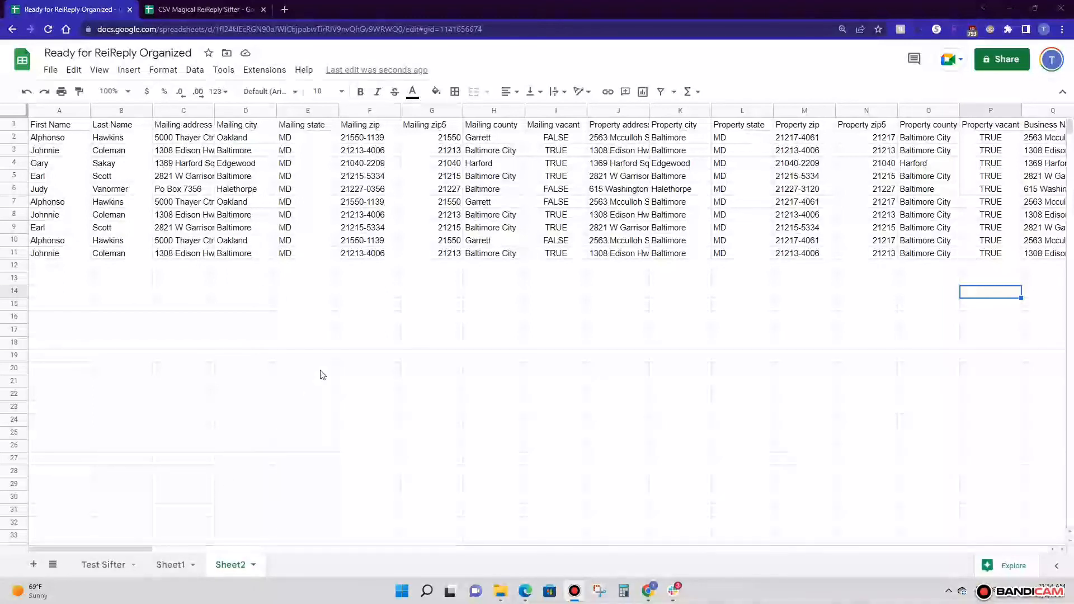
Switch to the CSV Magical ReiReply Sifter spreadsheet and upload Test Sifter.csv for import on the Input Data sheet
{"action": "key", "text": "ctrl+Tab"}
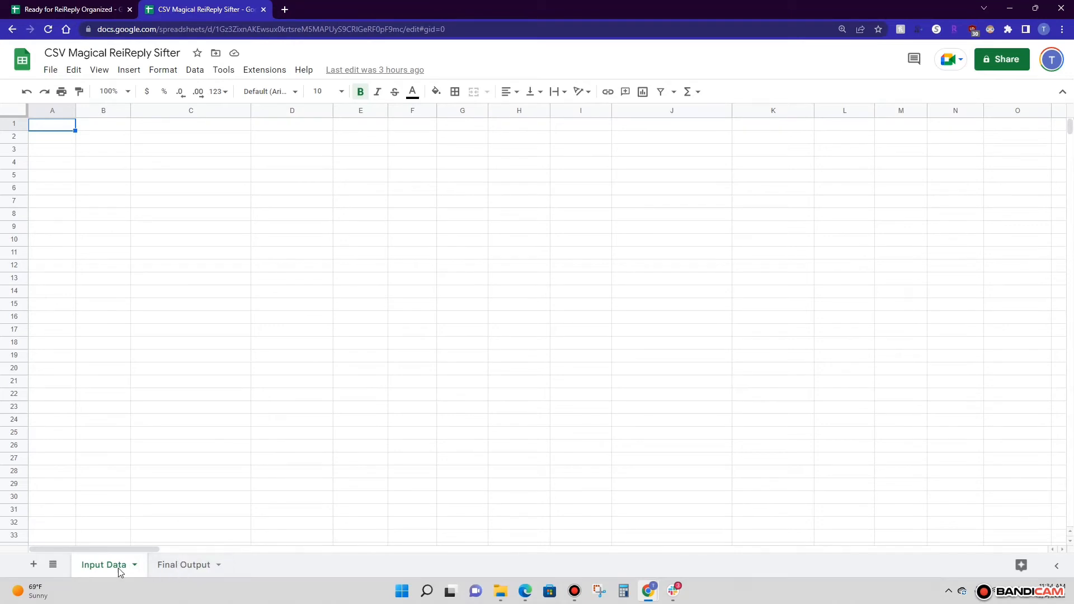
{"action": "left_click", "coordinate": [50, 70]}
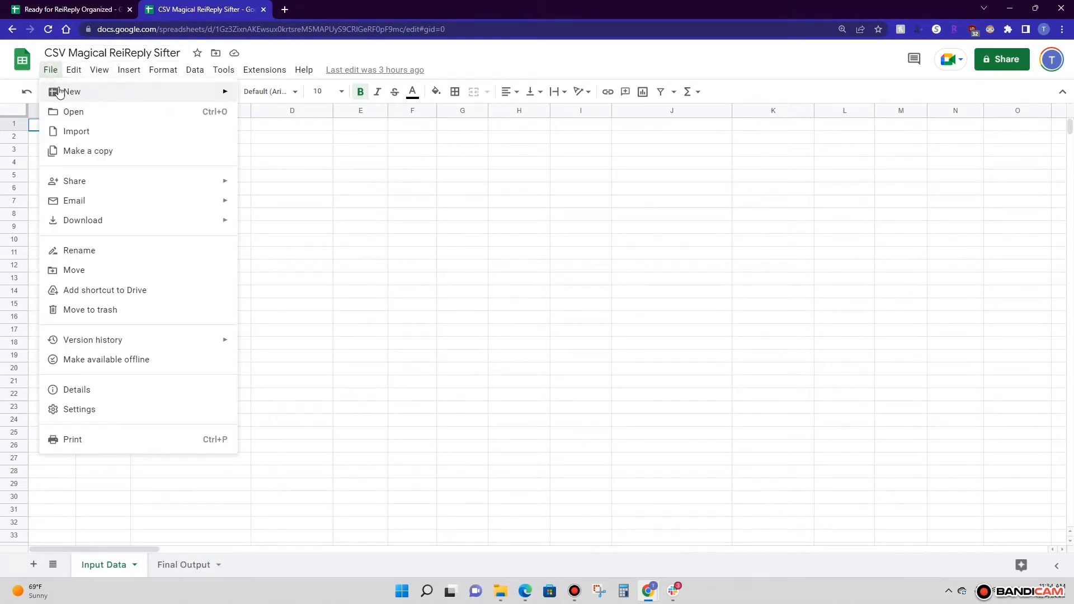
{"action": "left_click", "coordinate": [96, 133]}
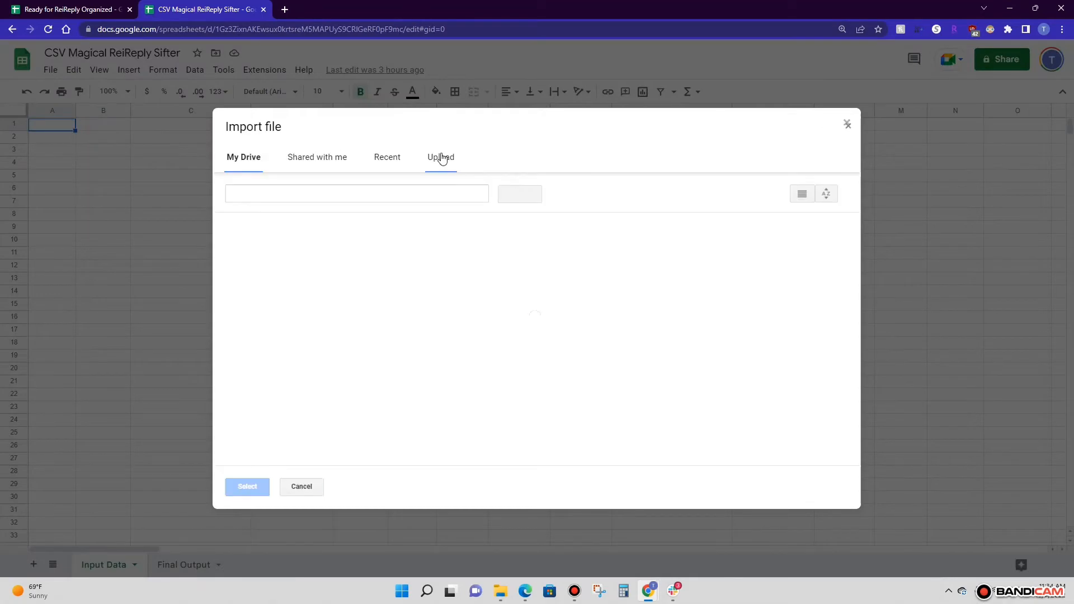
{"action": "left_click", "coordinate": [439, 158]}
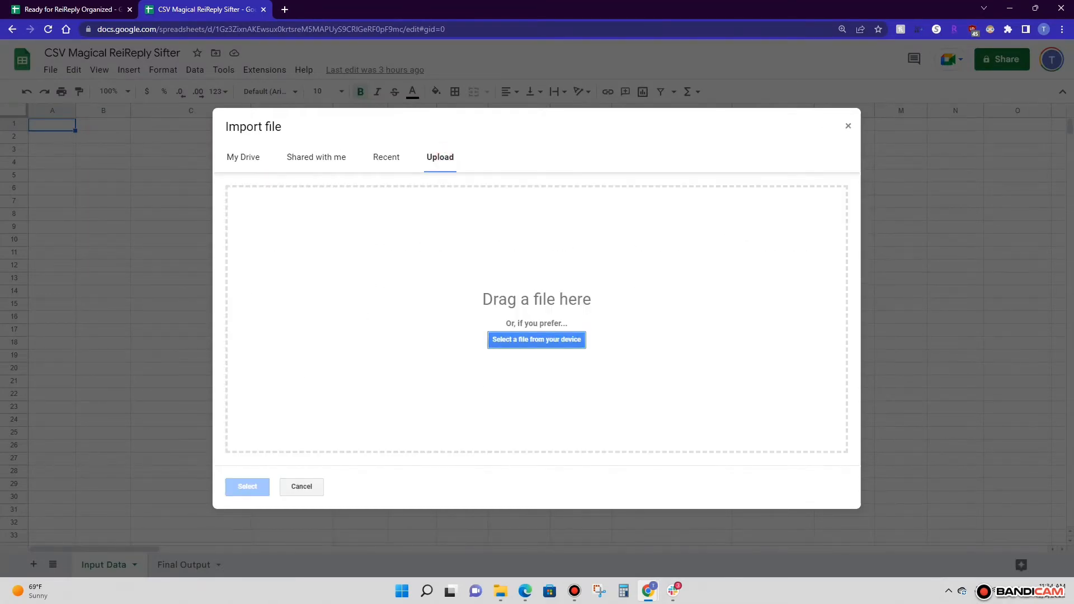
{"action": "left_click_drag", "start_coordinate": [758, 341], "coordinate": [531, 359]}
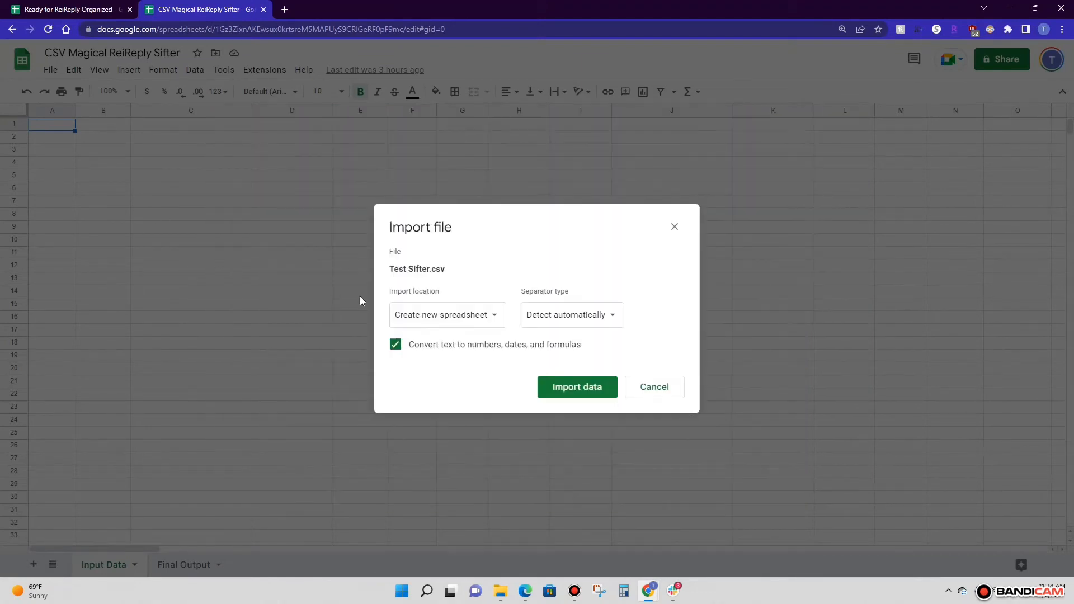
Import the file with its location set to append to the current sheet
{"action": "left_click", "coordinate": [497, 317]}
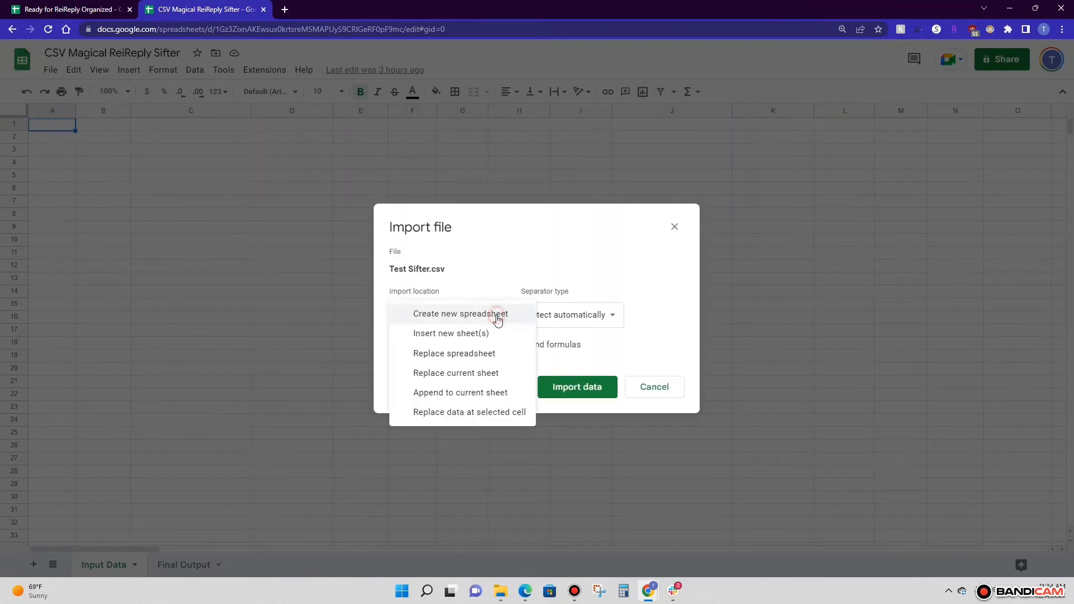
{"action": "left_click", "coordinate": [476, 394]}
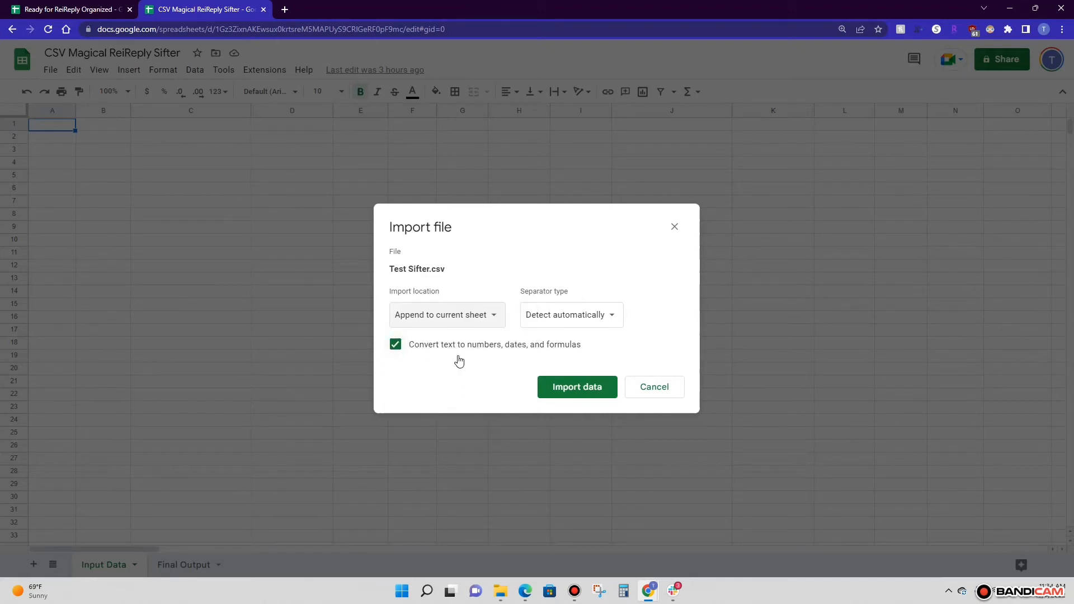
{"action": "left_click", "coordinate": [565, 389]}
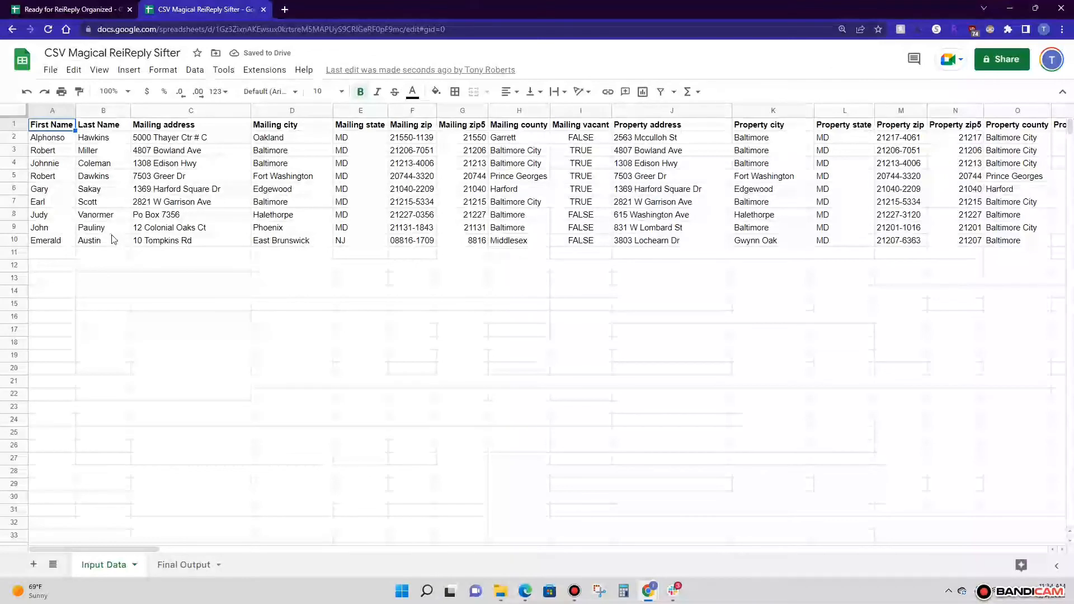
Review the sifted records on the Final Output sheet, across to the Email, Phone and Type columns
{"action": "left_click", "coordinate": [171, 565]}
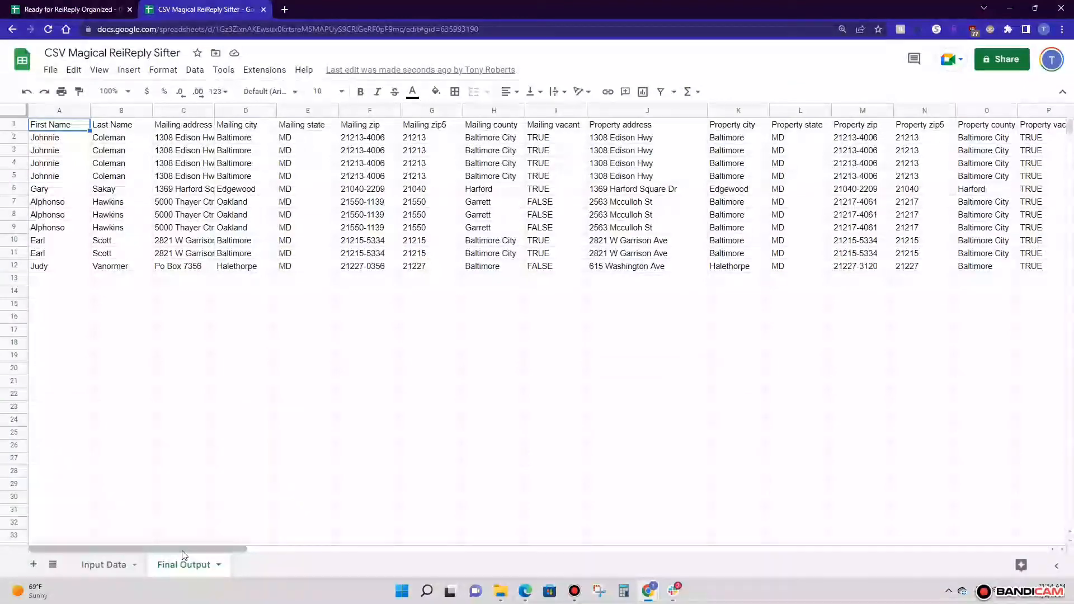
{"action": "left_click", "coordinate": [182, 550]}
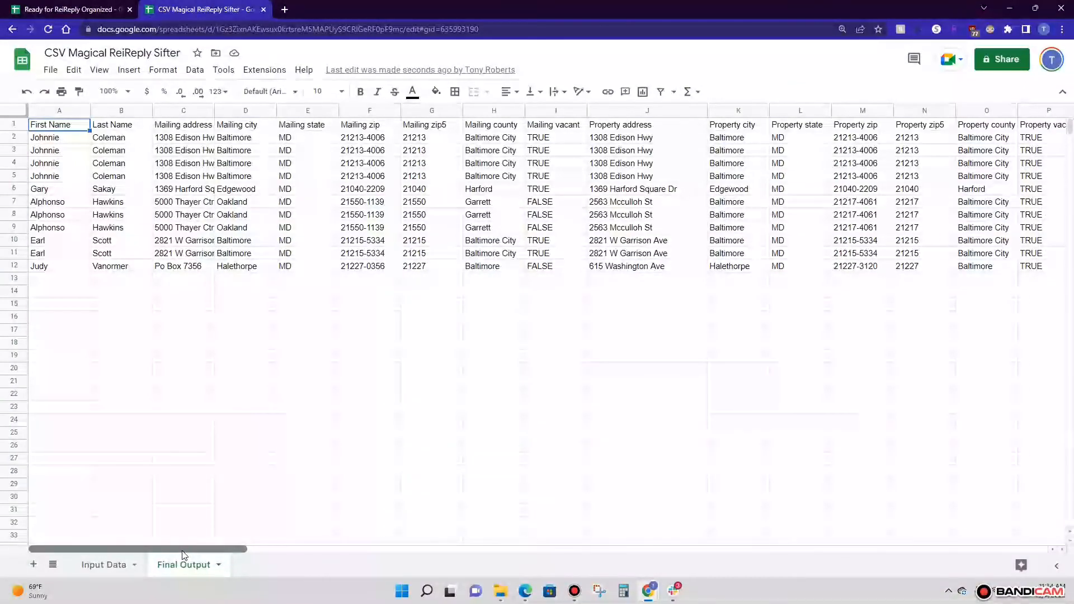
{"action": "left_click_drag", "start_coordinate": [183, 550], "coordinate": [876, 495]}
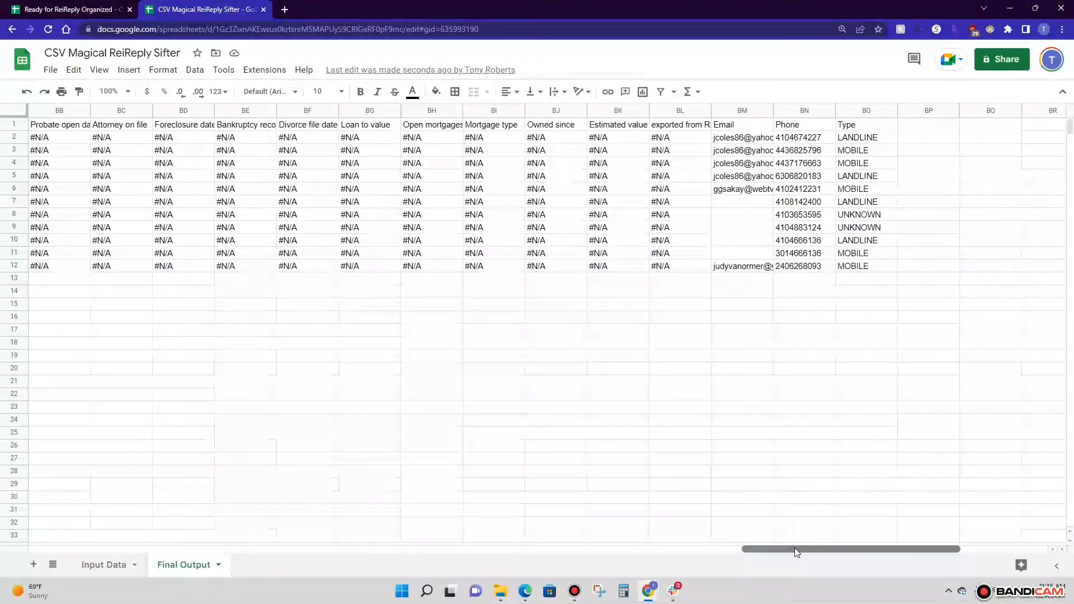
{"action": "left_click_drag", "start_coordinate": [794, 548], "coordinate": [61, 548]}
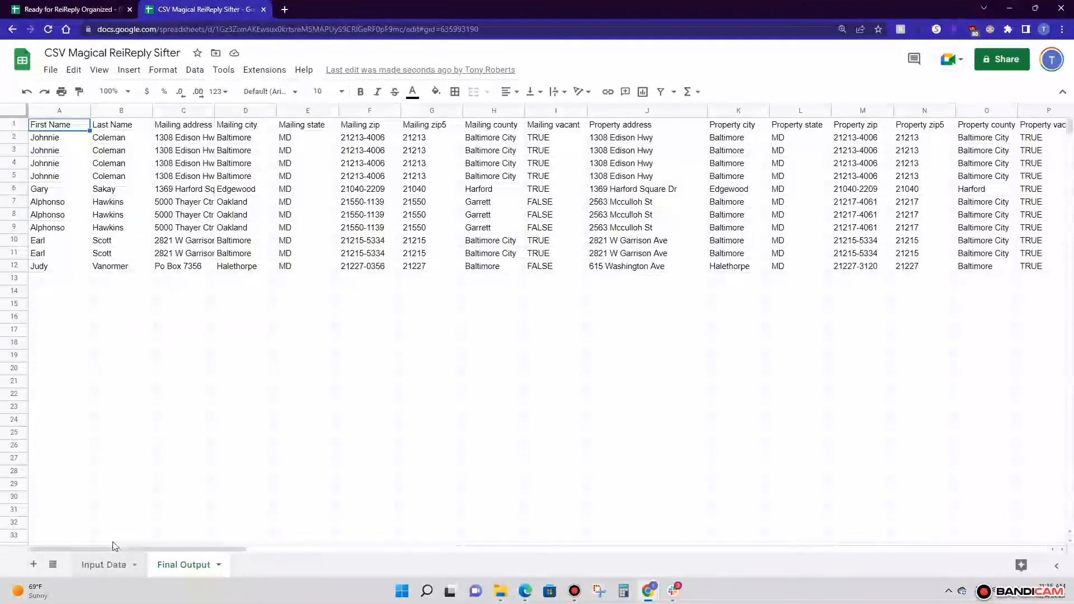
Compare the sifted output with Sheet1 and Sheet2 of the Ready for ReiReply Organized spreadsheet
{"action": "left_click", "coordinate": [70, 9]}
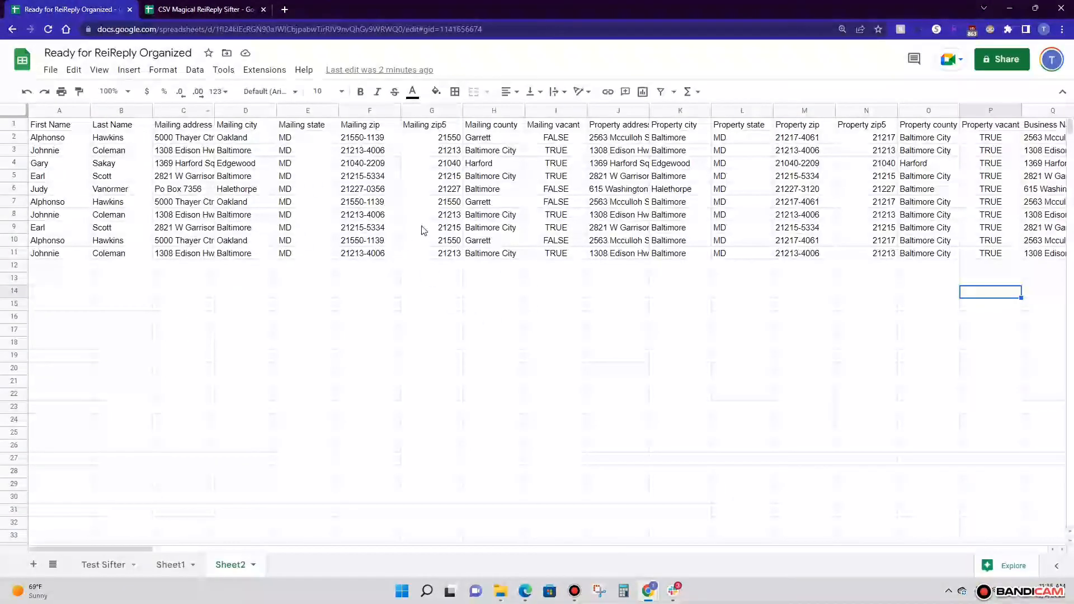
{"action": "left_click", "coordinate": [170, 565]}
{"action": "left_click", "coordinate": [227, 565]}
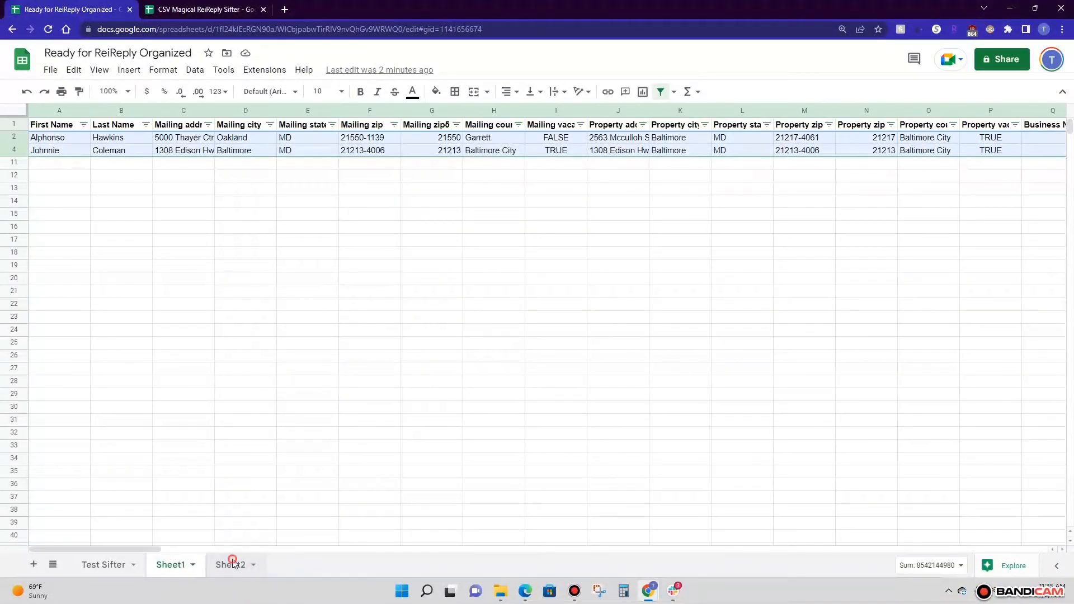
{"action": "left_click", "coordinate": [212, 10]}
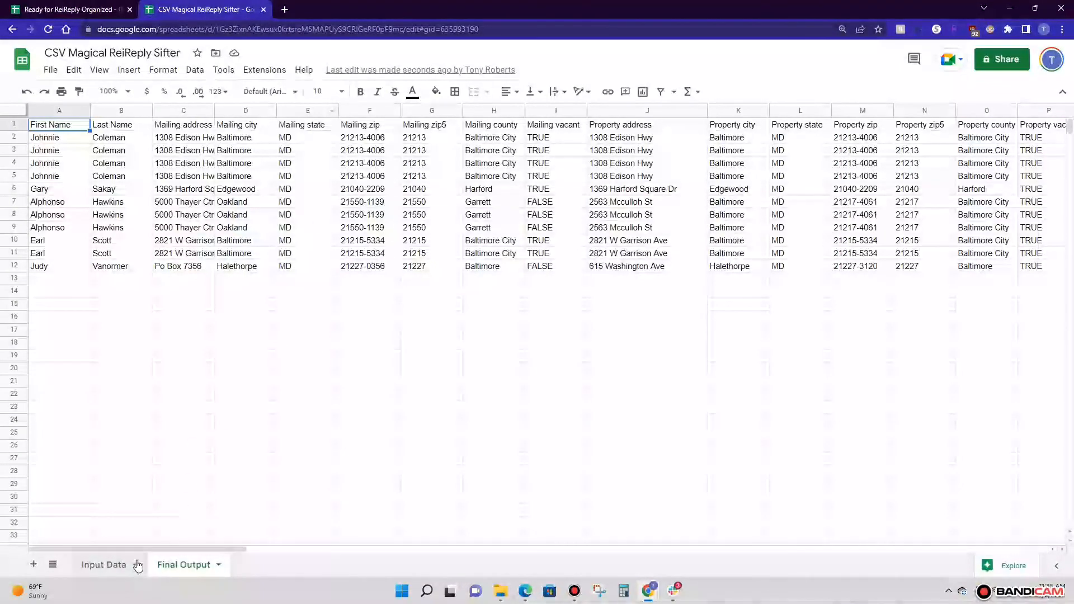
Examine the Input Data sheet across to its last property columns and check its layout against the Final Output columns
{"action": "left_click", "coordinate": [116, 566]}
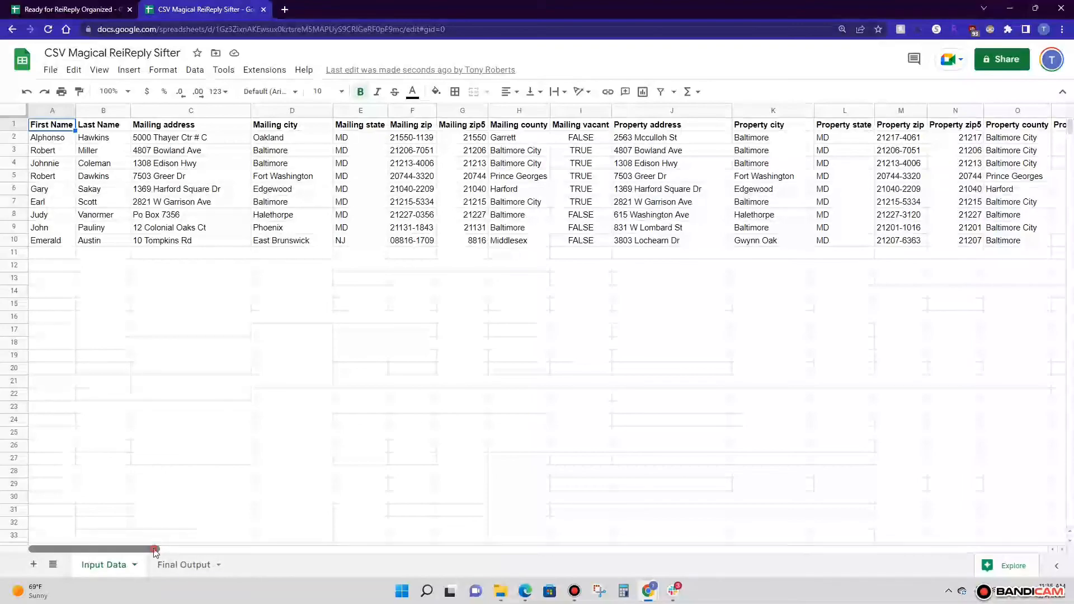
{"action": "left_click_drag", "start_coordinate": [154, 549], "coordinate": [1026, 526]}
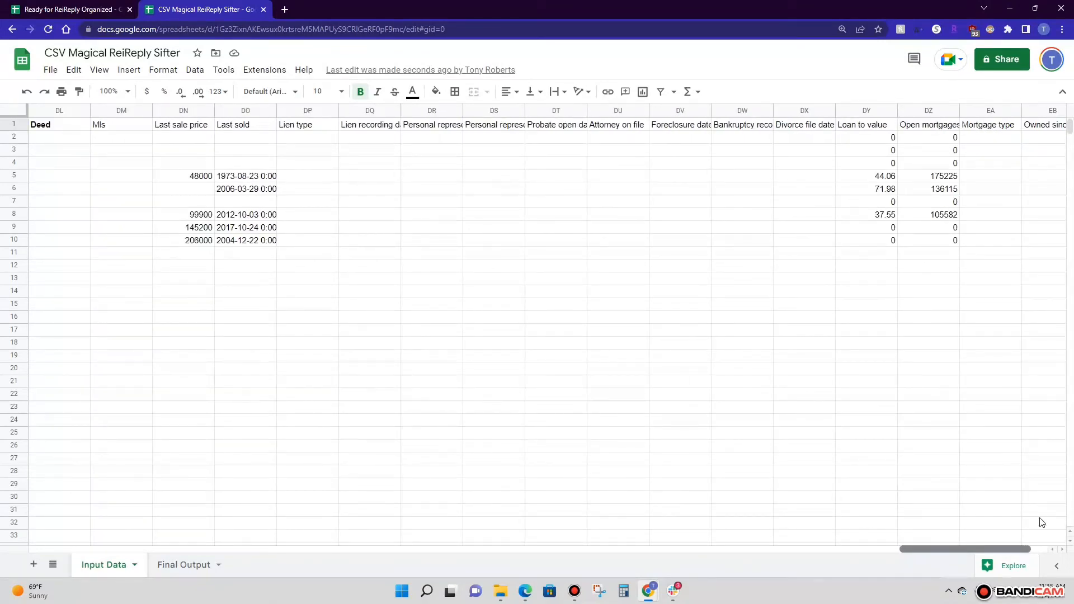
{"action": "key", "text": "ctrl+shift+Page_Down"}
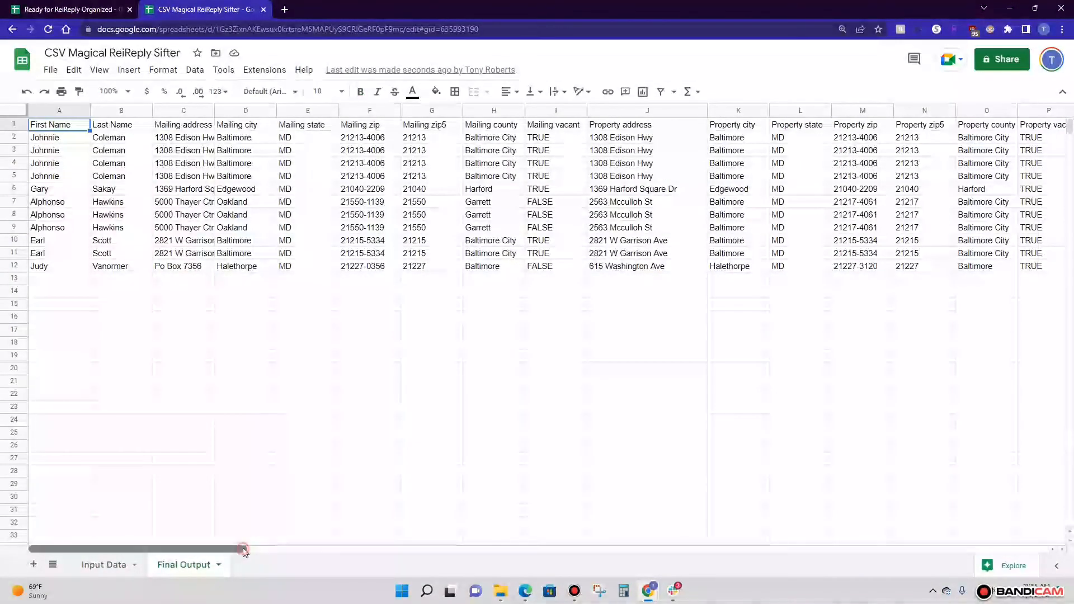
{"action": "left_click_drag", "start_coordinate": [245, 549], "coordinate": [339, 549]}
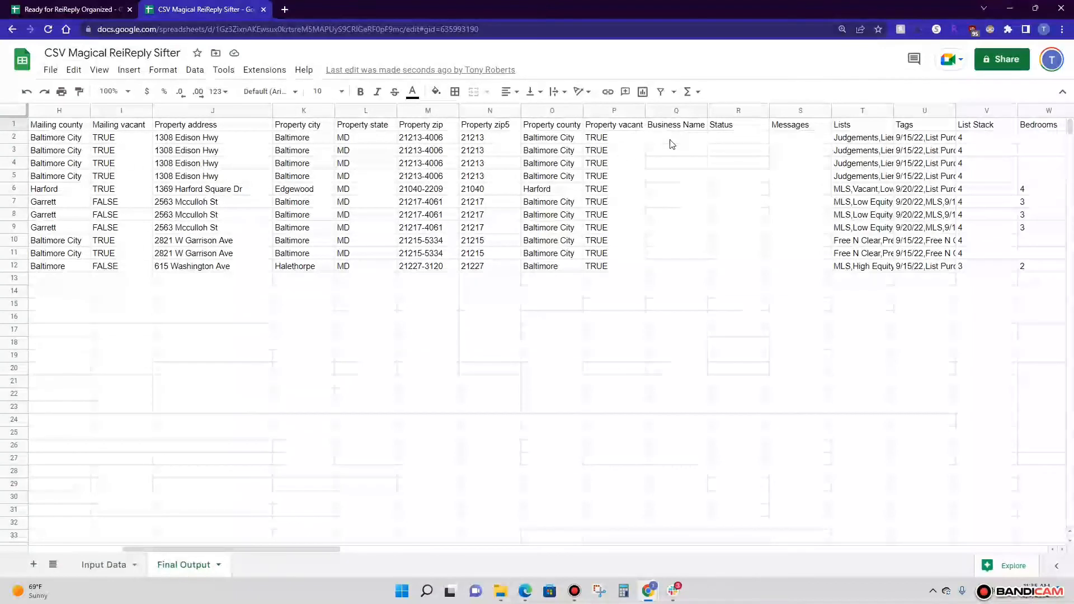